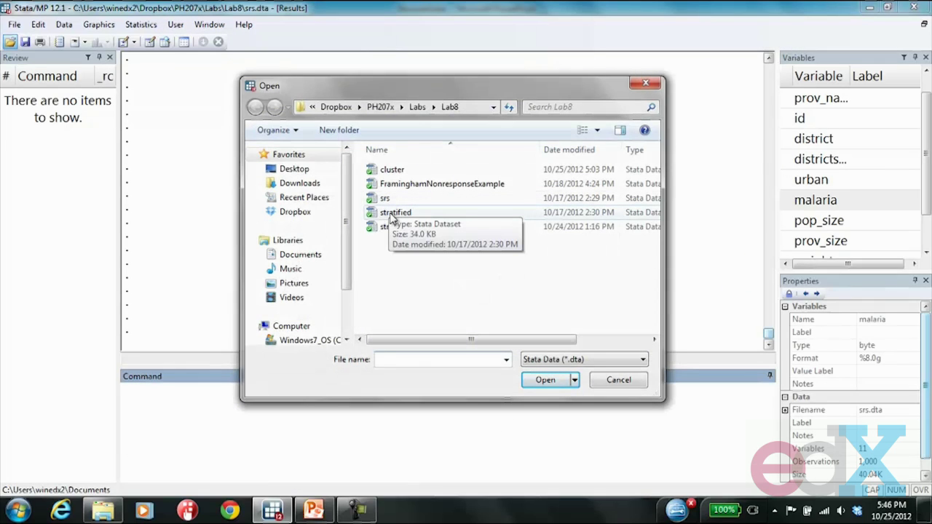
Open the stratified dataset from the Lab8 folder and generate the variable weight_stratified = prov_size/250.
double_click(393, 212)
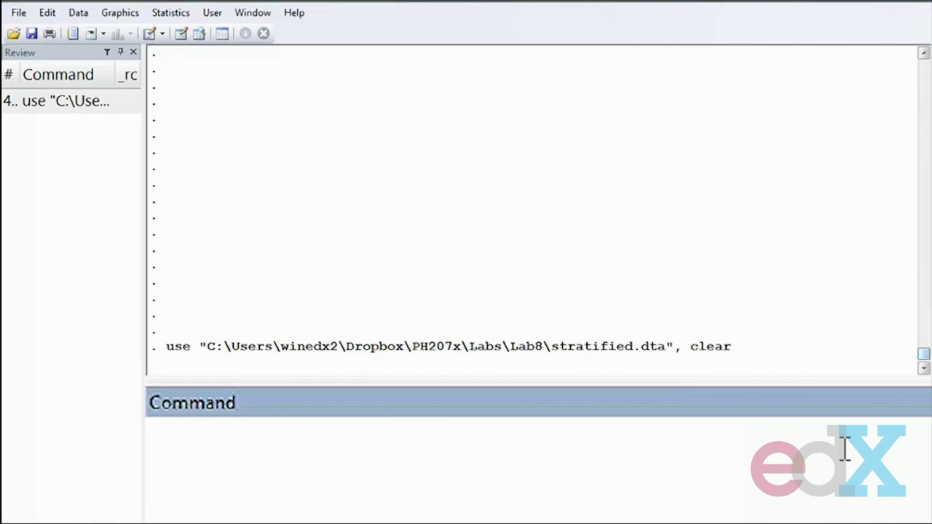
type("gene")
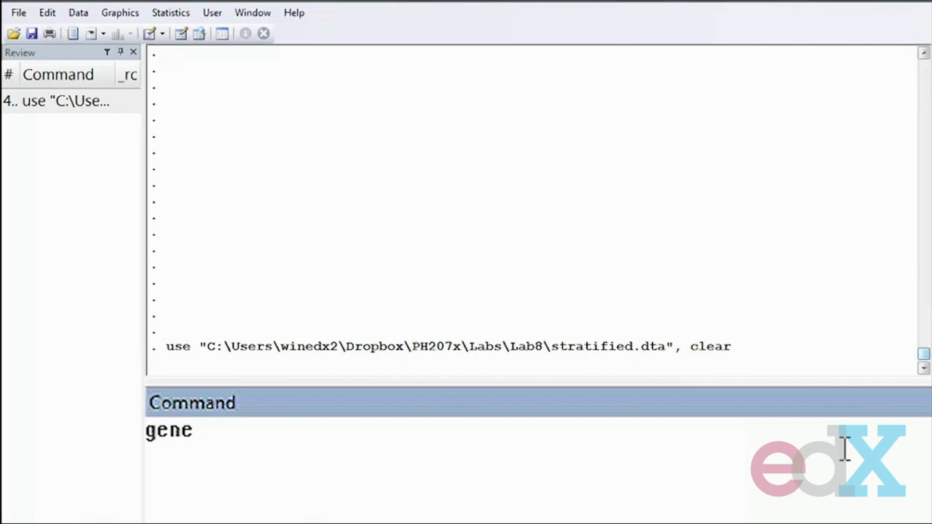
type("rate weight")
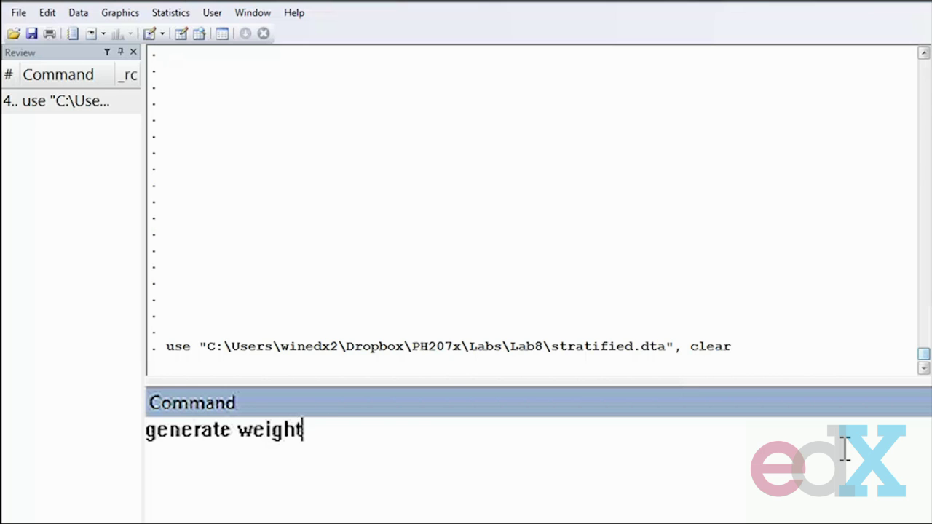
type("_stratified = ")
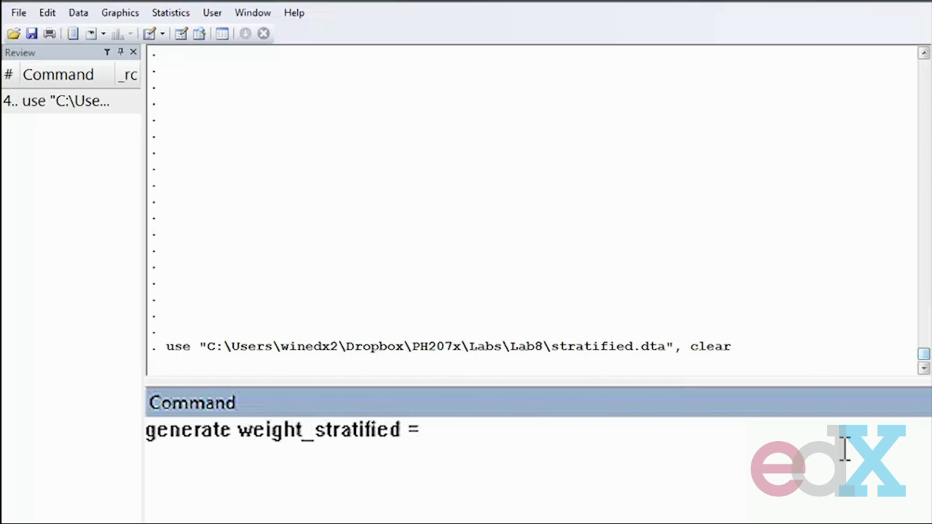
type("prov")
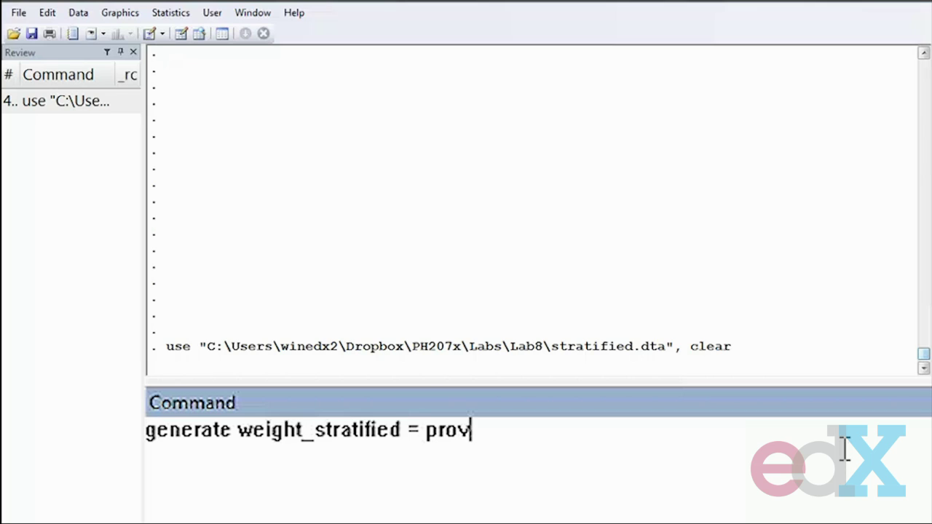
type("_size/250")
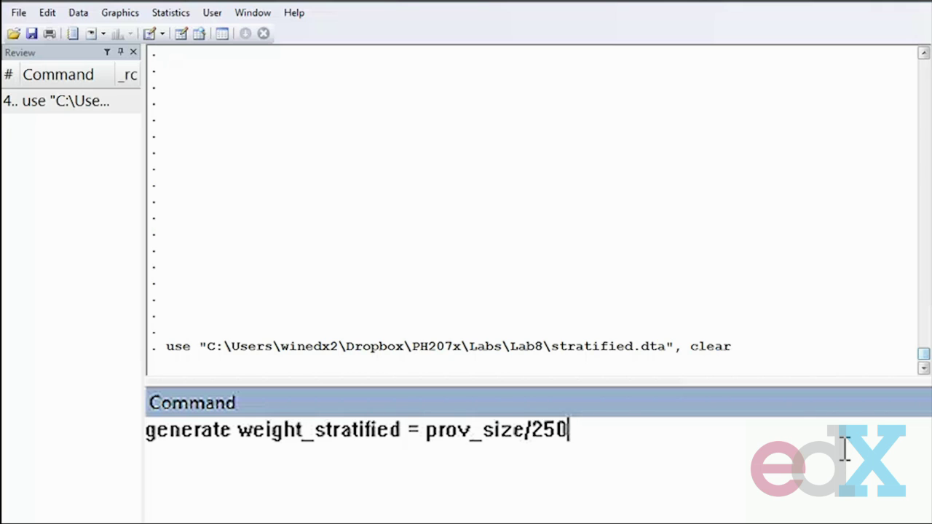
key("Return")
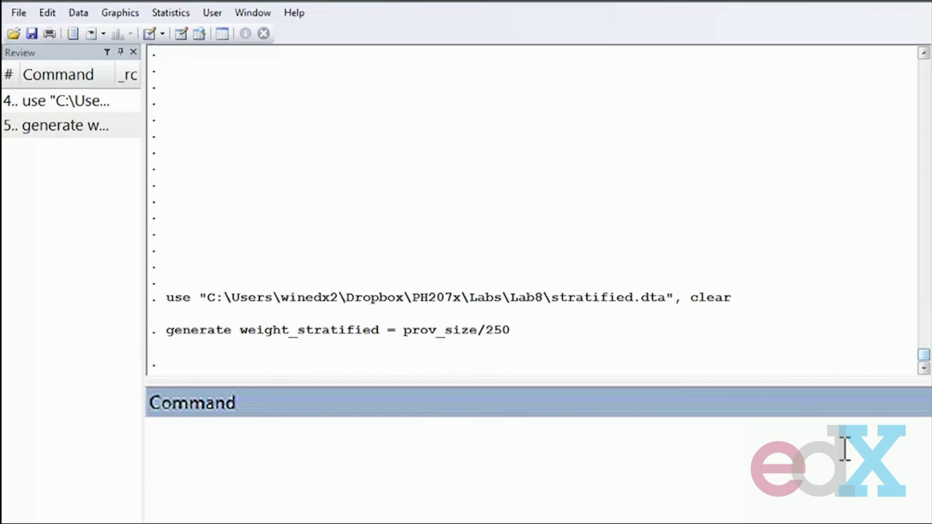
Generate the finite population correction variable fpc_stratified = 1/weight_stratified.
type("generate fpc_stratified -")
key("BackSpace")
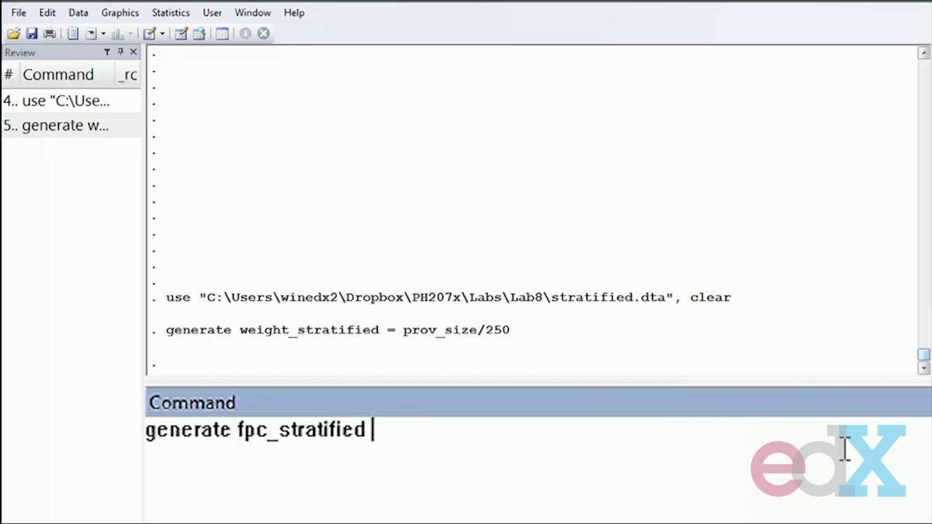
type("-")
key("BackSpace")
type("= 1/weight)")
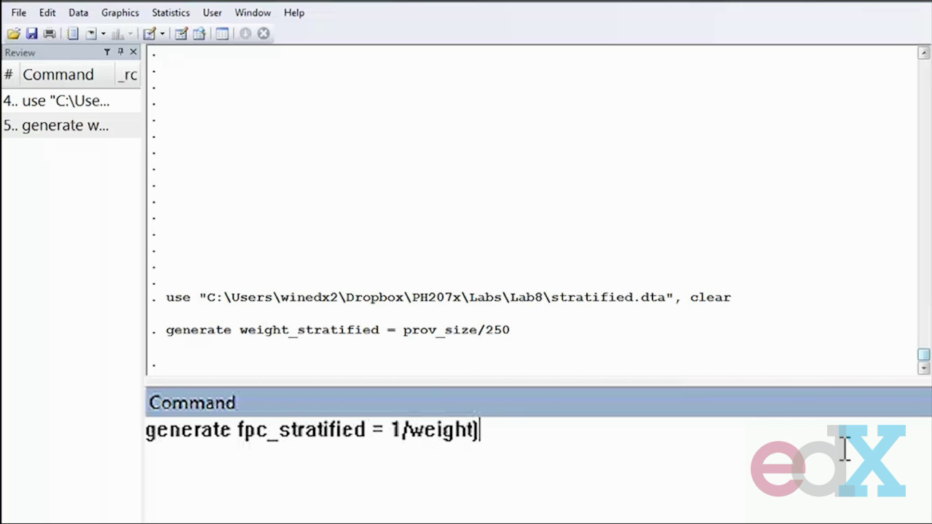
key("BackSpace")
type("_stratified")
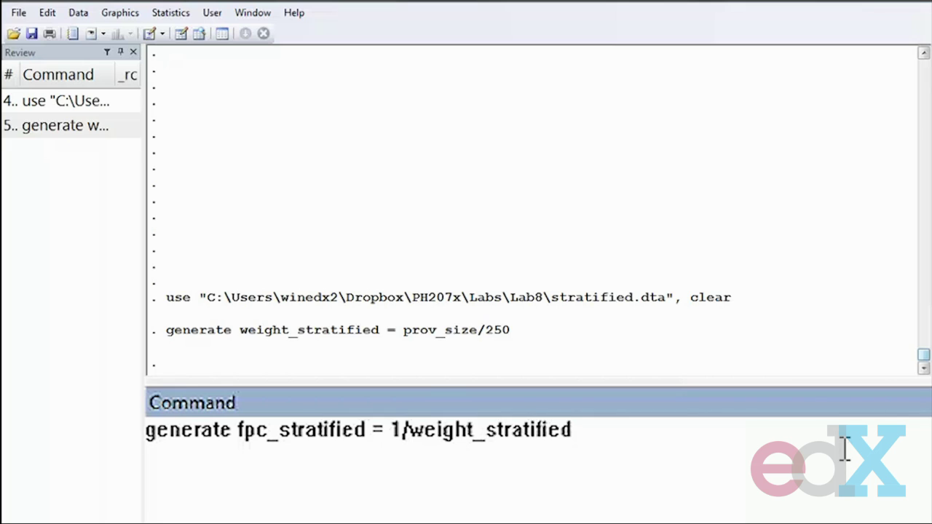
key("Return")
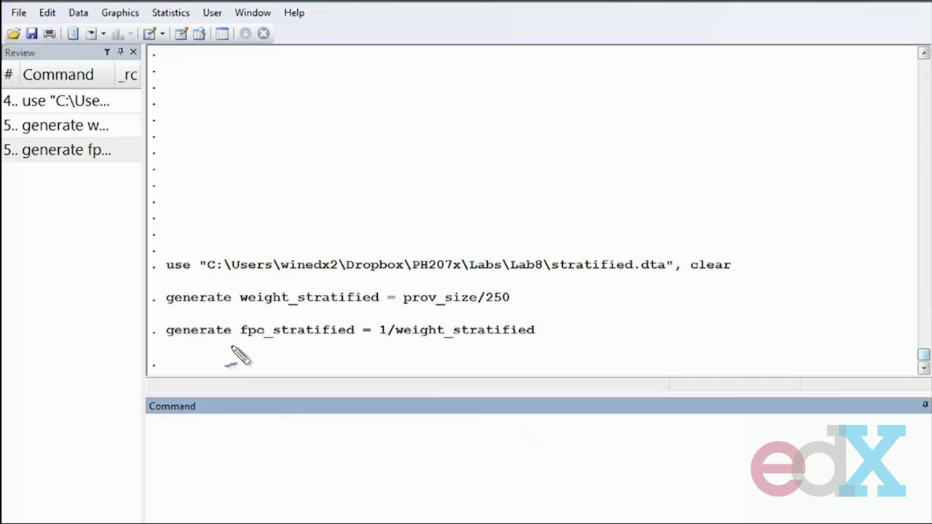
left_click_drag(219, 343, 372, 347)
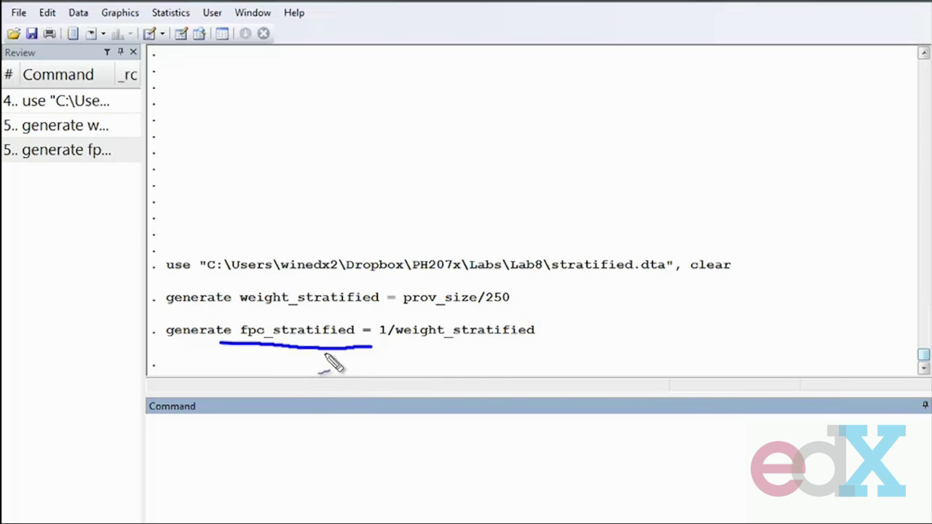
mouse_move(344, 359)
left_mouse_down()
mouse_move(412, 397)
mouse_move(399, 425)
left_mouse_up()
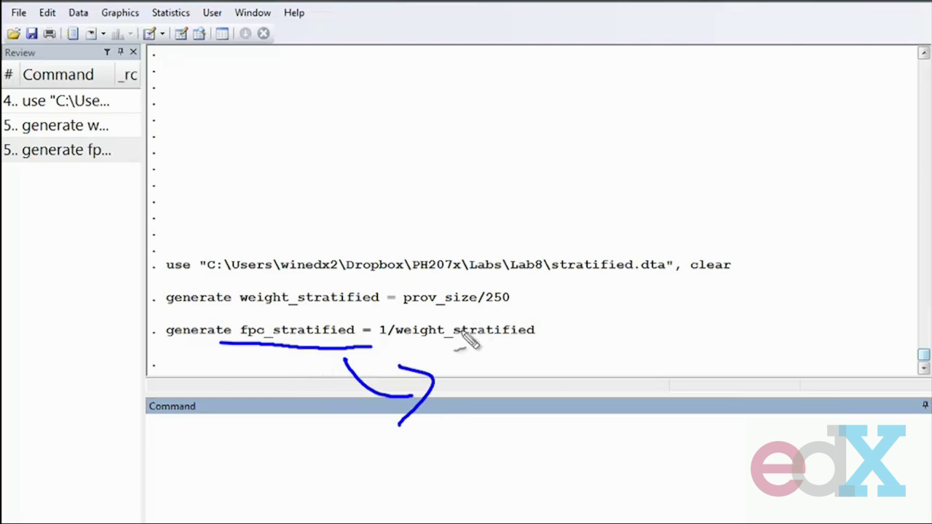
mouse_move(457, 370)
left_mouse_down()
mouse_move(495, 415)
mouse_move(527, 378)
mouse_move(557, 399)
mouse_move(713, 357)
mouse_move(837, 351)
left_mouse_up()
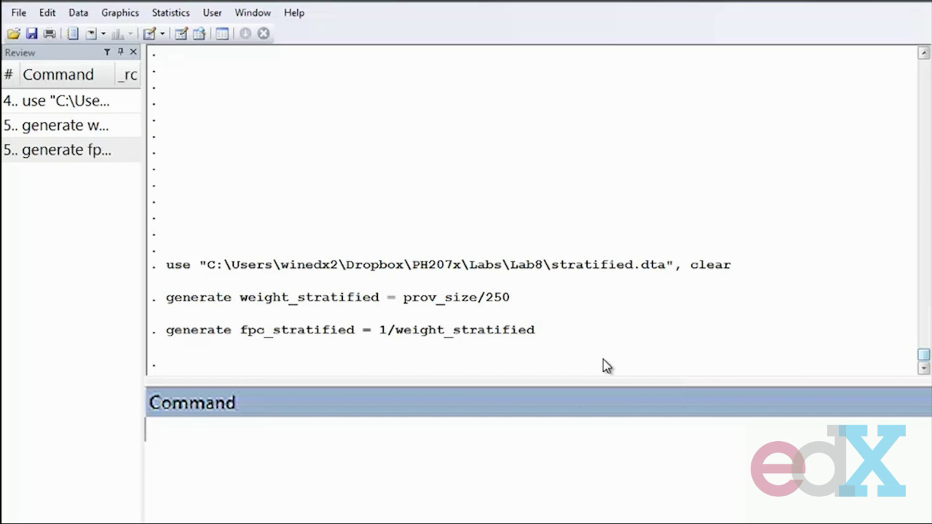
Declare the survey design with svyset id [pweight=weight_stratified], strata(province) fpc(fpc_stratified).
type("svyset")
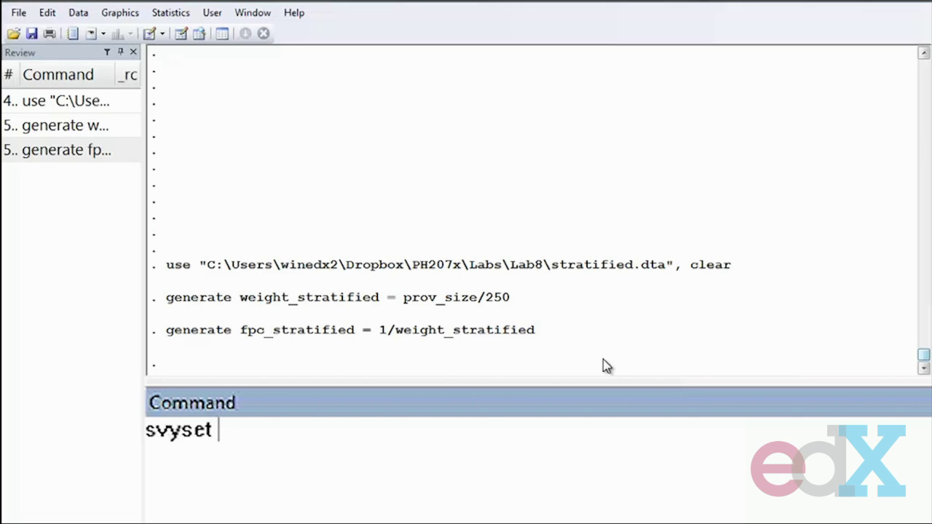
type(" id [")
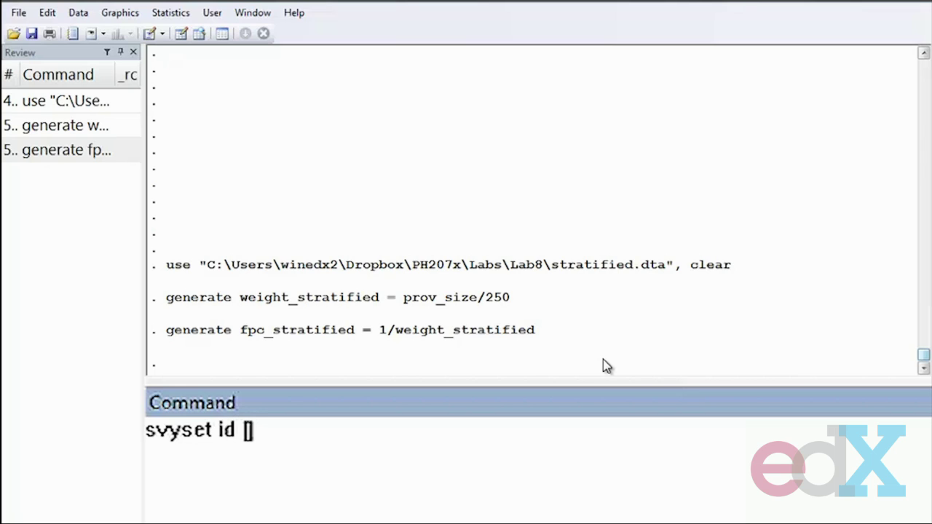
type("pweigh")
key("BackSpace")
type("ght=weight_")
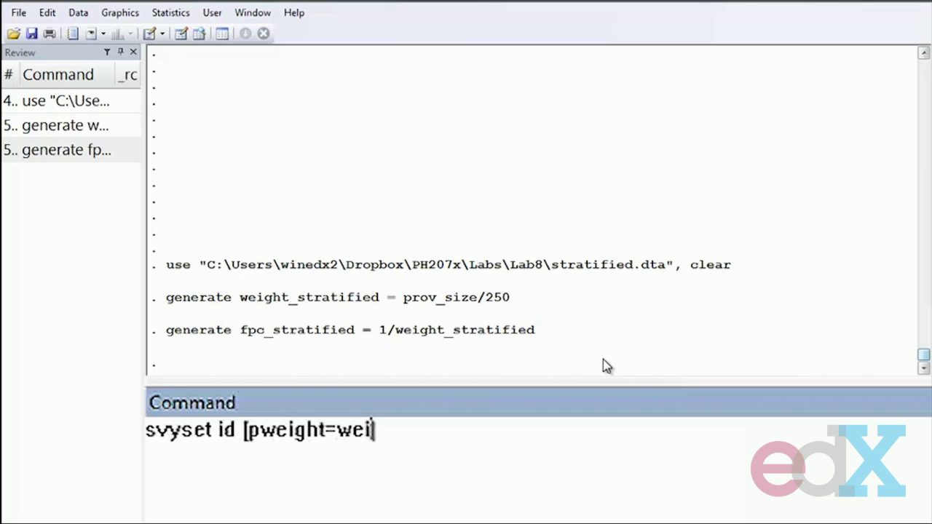
type("strat")
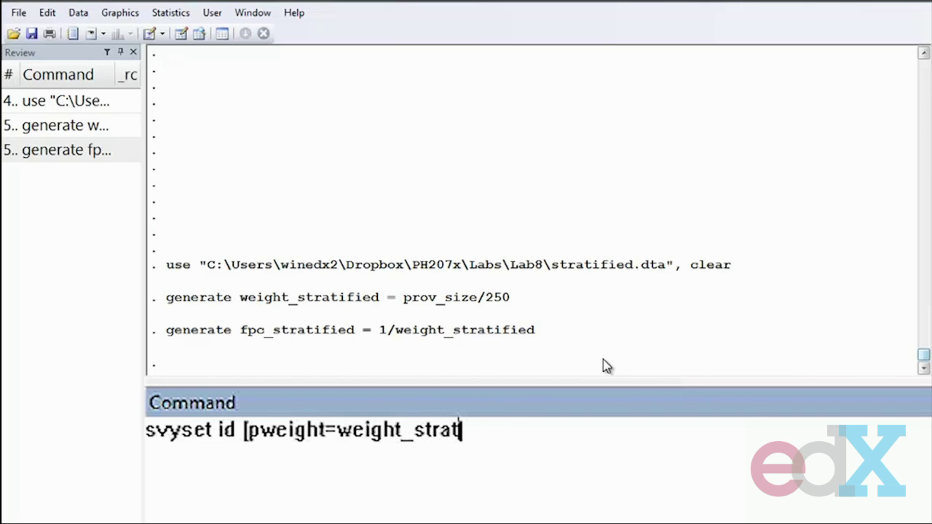
type("ified], ")
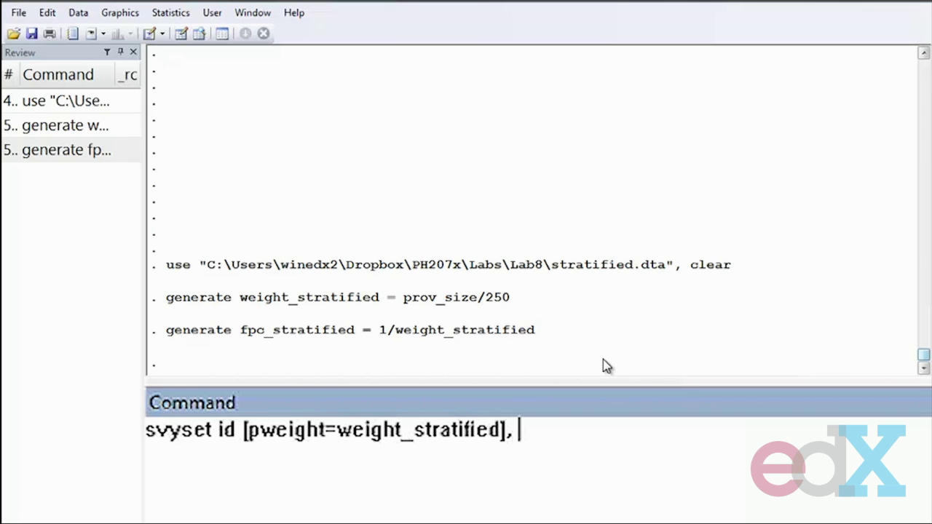
type("strata(")
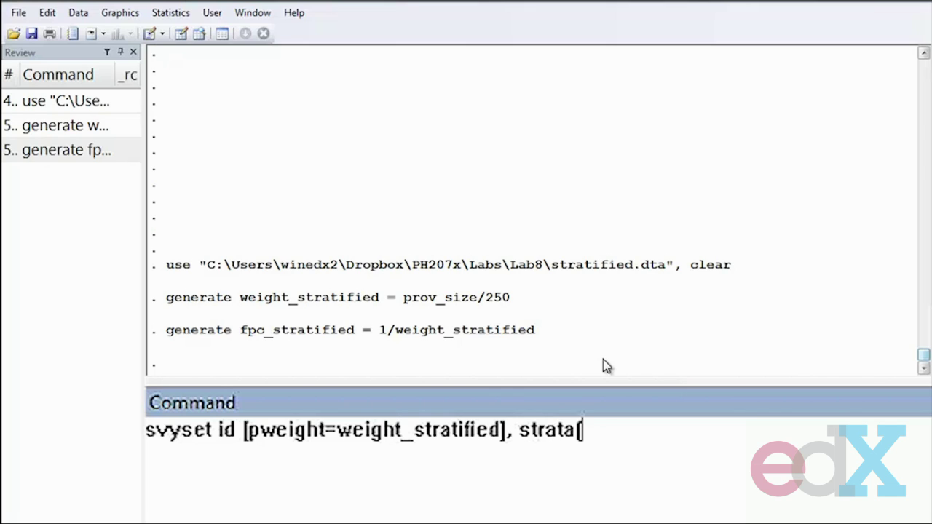
type("province)")
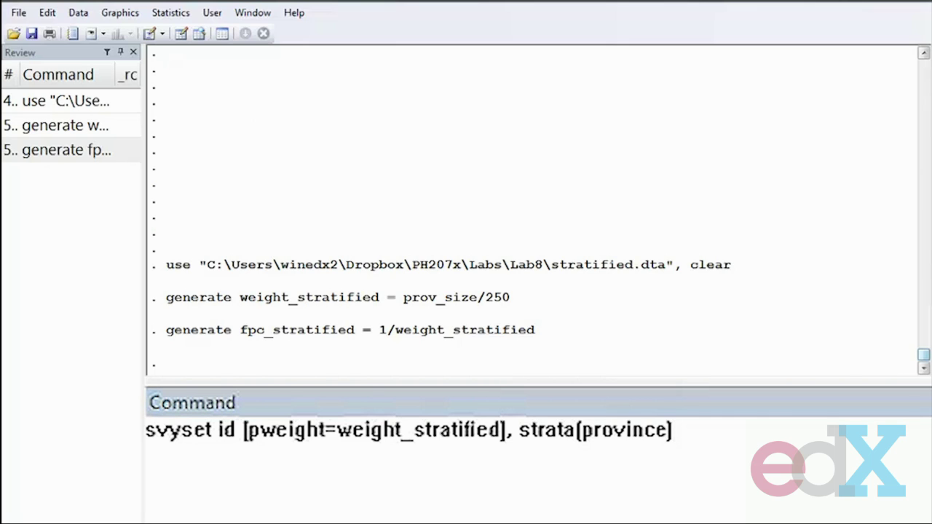
left_click(807, 441)
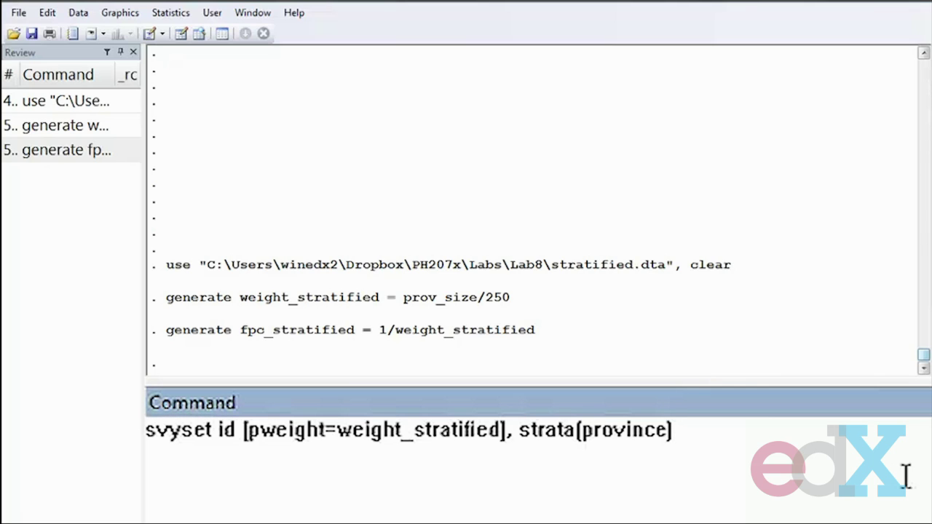
type("fpc(fp")
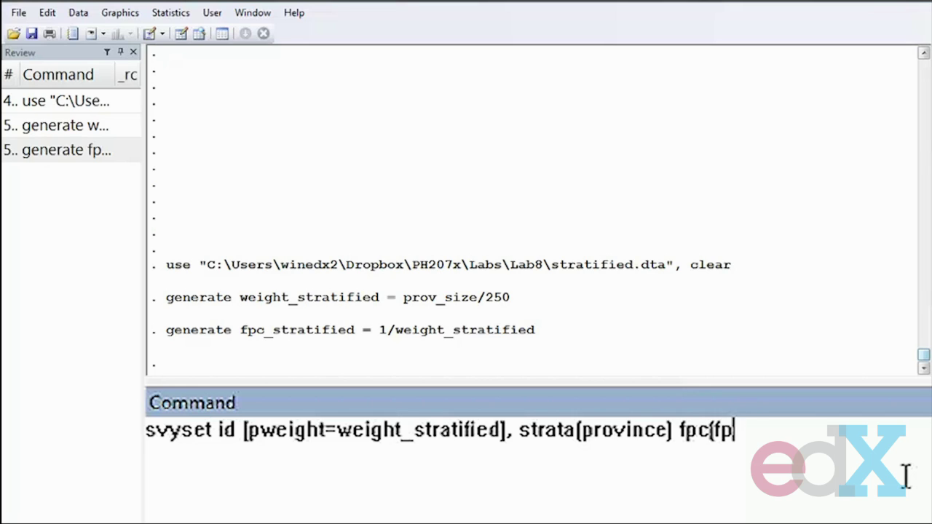
type("c_stratified)")
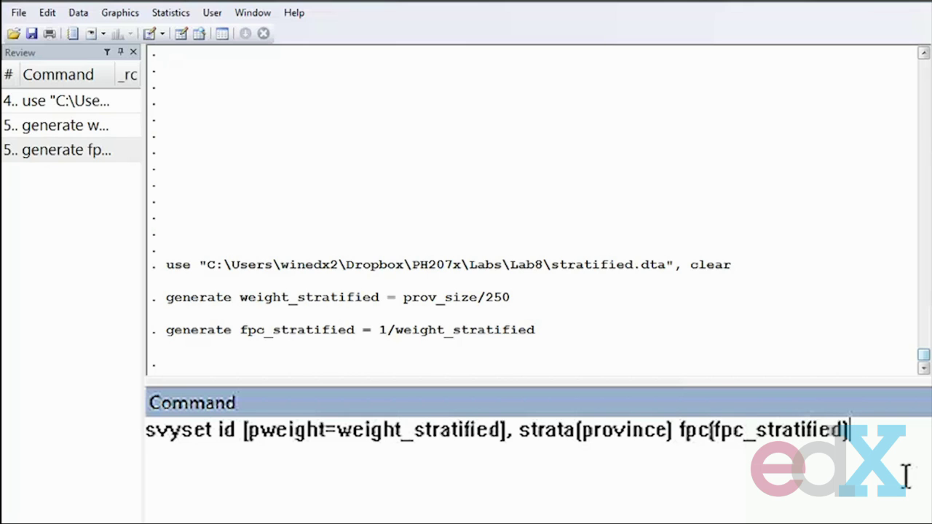
key("Return")
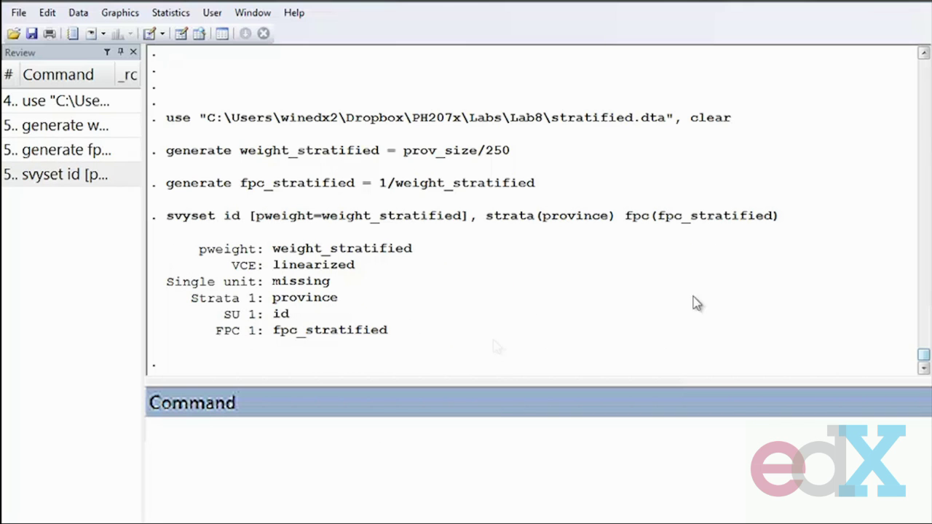
left_click_drag(417, 246, 473, 242)
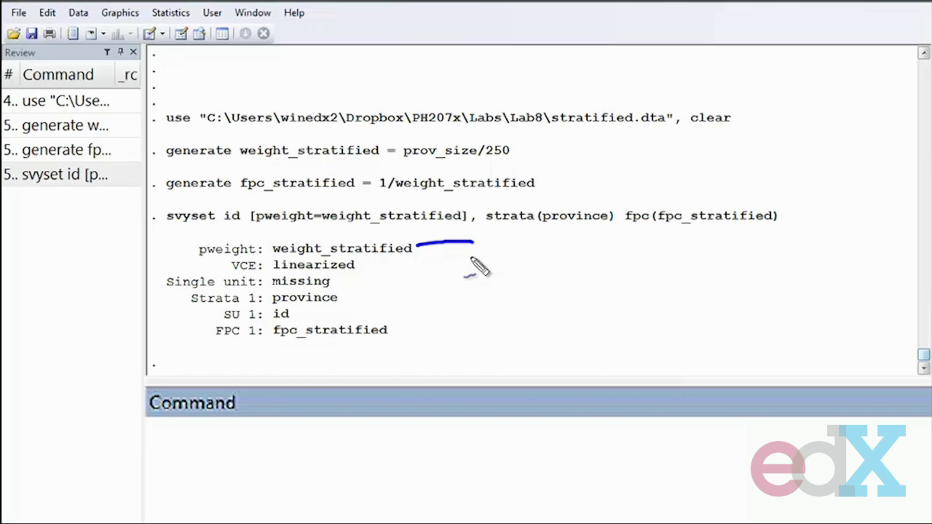
left_click_drag(345, 297, 430, 279)
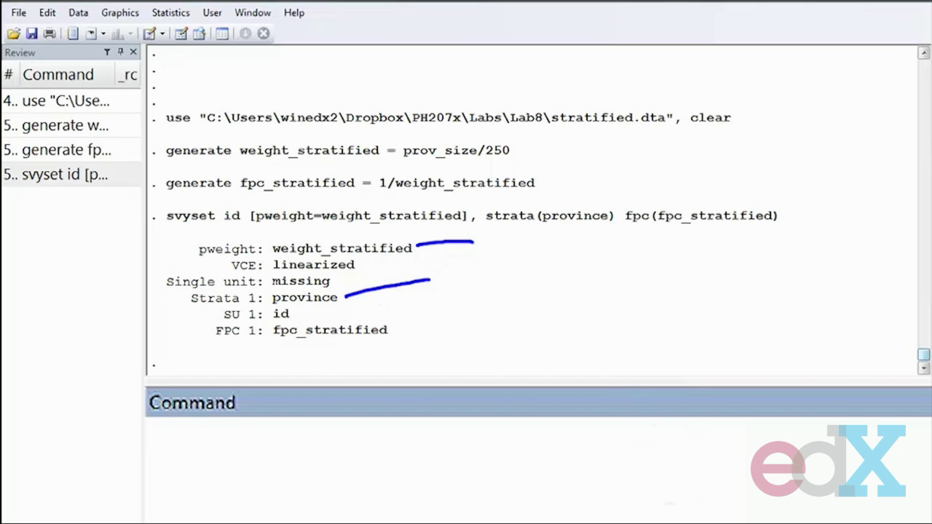
left_click_drag(345, 309, 436, 309)
left_click_drag(341, 348, 495, 334)
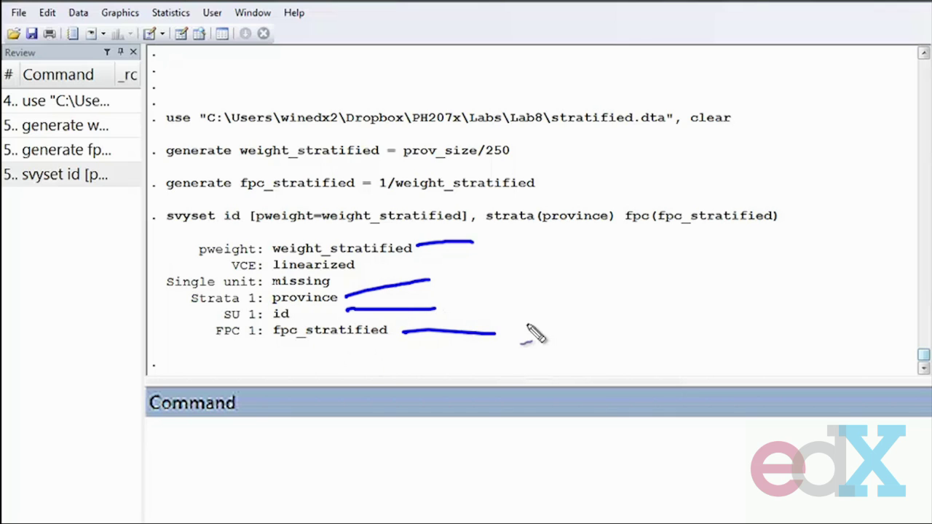
key("Escape")
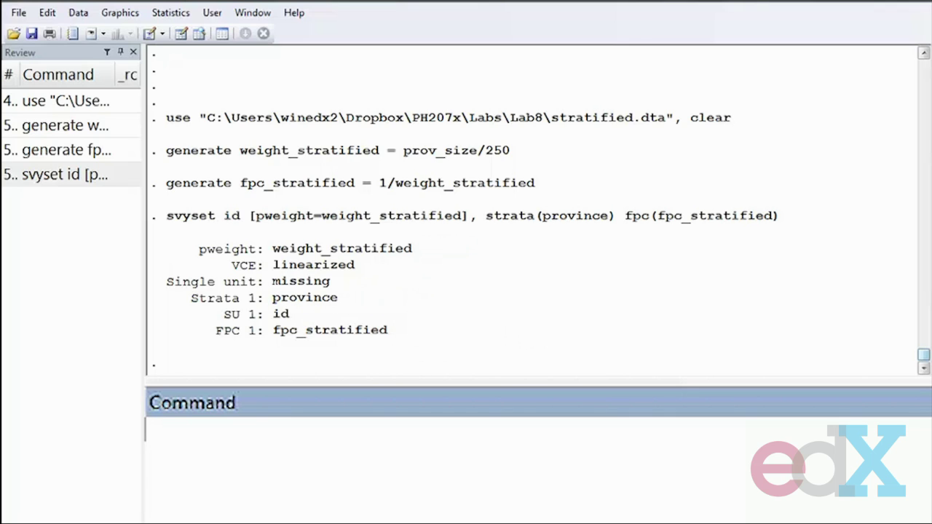
Estimate the survey-weighted malaria proportions by running svy: proportion malaria.
type("svy: proportion malaria")
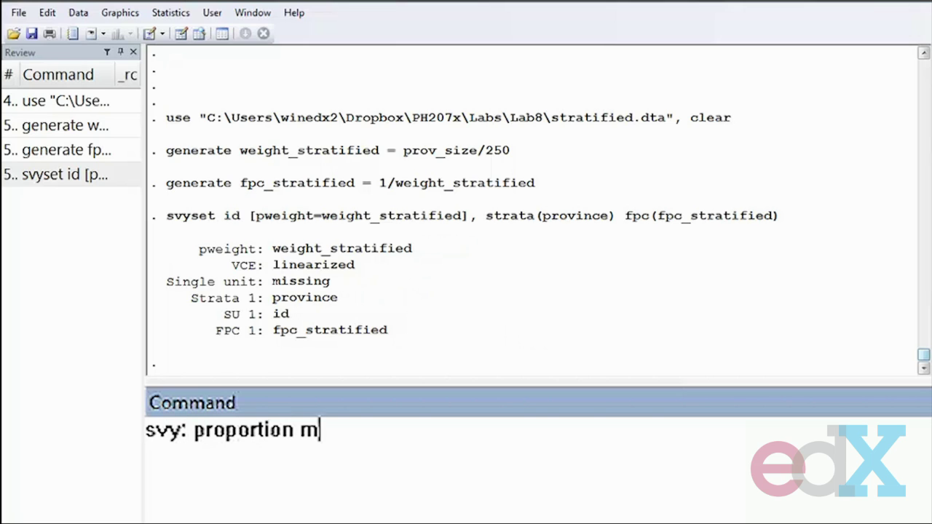
key("Return")
left_click_drag(493, 339, 504, 336)
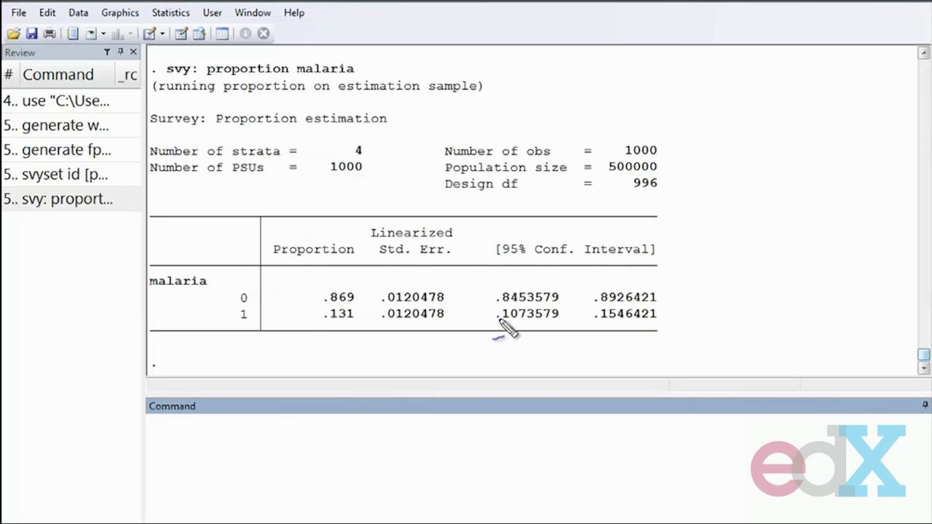
mouse_move(375, 304)
left_mouse_down()
mouse_move(285, 324)
mouse_move(350, 295)
left_mouse_up()
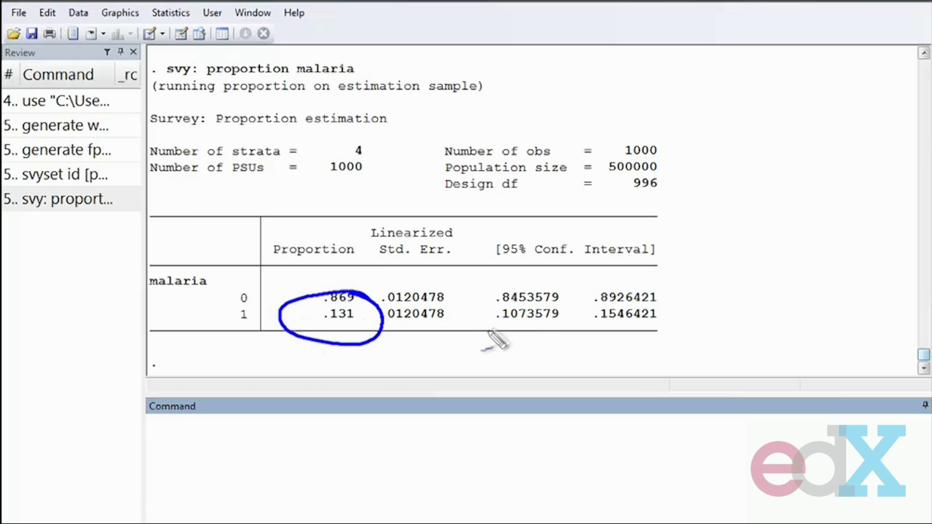
left_click_drag(488, 329, 676, 327)
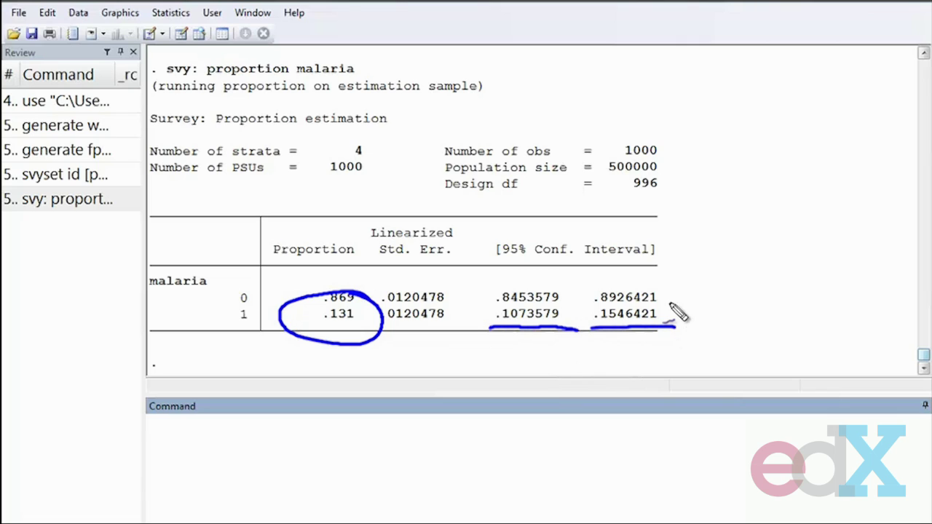
mouse_move(357, 343)
left_mouse_down()
mouse_move(369, 358)
mouse_move(332, 343)
mouse_move(365, 362)
left_mouse_up()
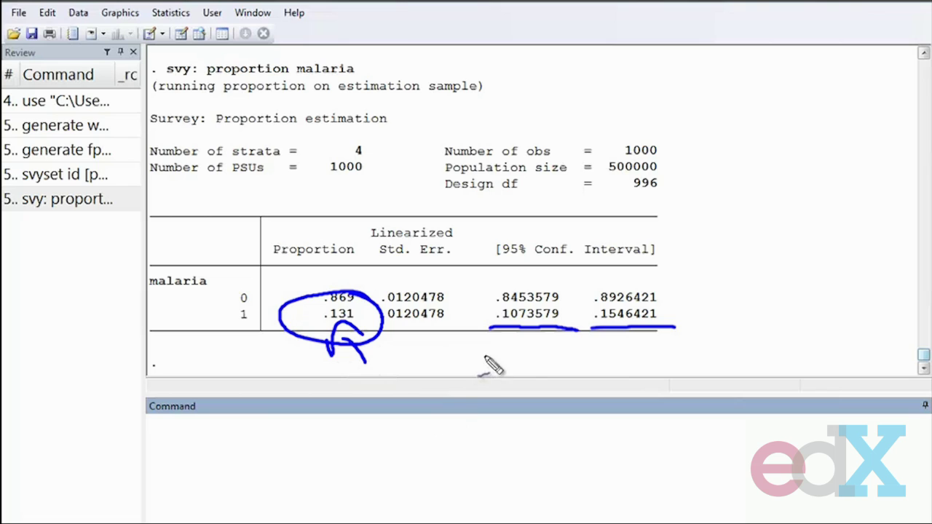
mouse_move(668, 104)
left_mouse_down()
mouse_move(586, 142)
mouse_move(690, 162)
mouse_move(632, 84)
left_mouse_up()
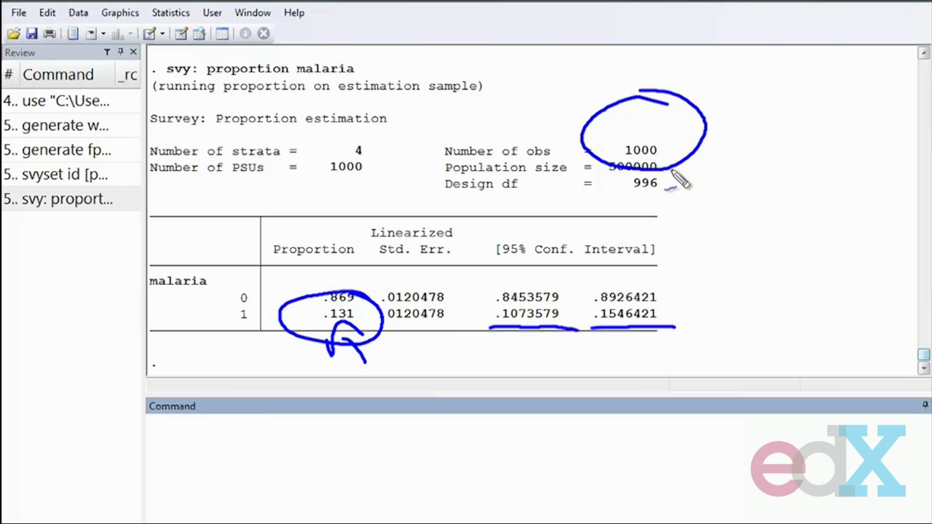
mouse_move(366, 134)
left_mouse_down()
mouse_move(126, 156)
mouse_move(335, 162)
mouse_move(385, 131)
left_mouse_up()
left_click_drag(356, 348, 368, 358)
mouse_move(477, 397)
left_mouse_down()
mouse_move(545, 380)
mouse_move(551, 357)
mouse_move(566, 389)
mouse_move(624, 383)
mouse_move(613, 363)
mouse_move(500, 427)
mouse_move(658, 430)
left_mouse_up()
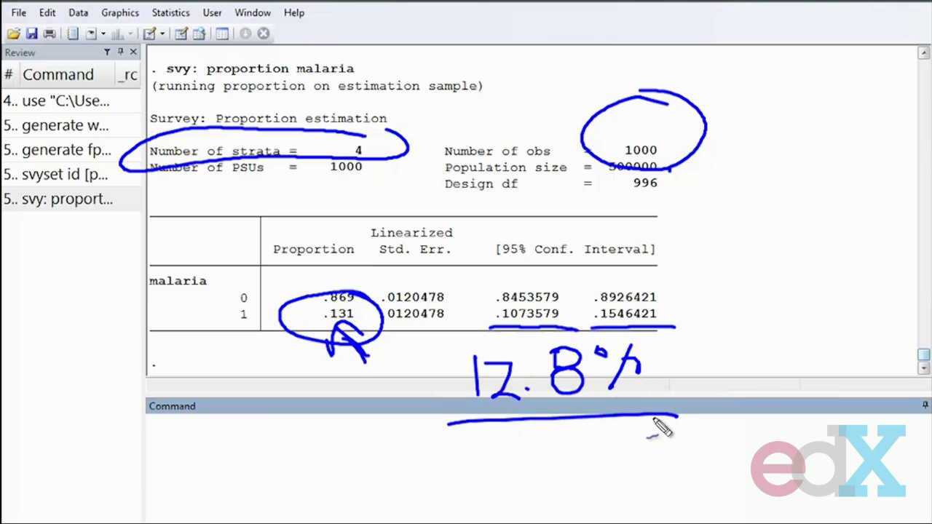
key("Escape")
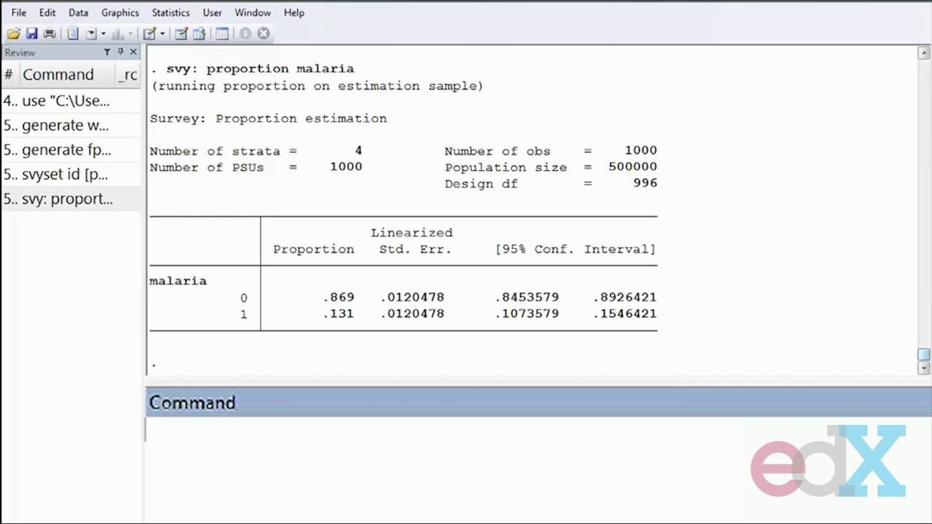
Compute the design effects of the survey-weighted malaria proportions by running estat effects, deff.
type("estata effects, deff")
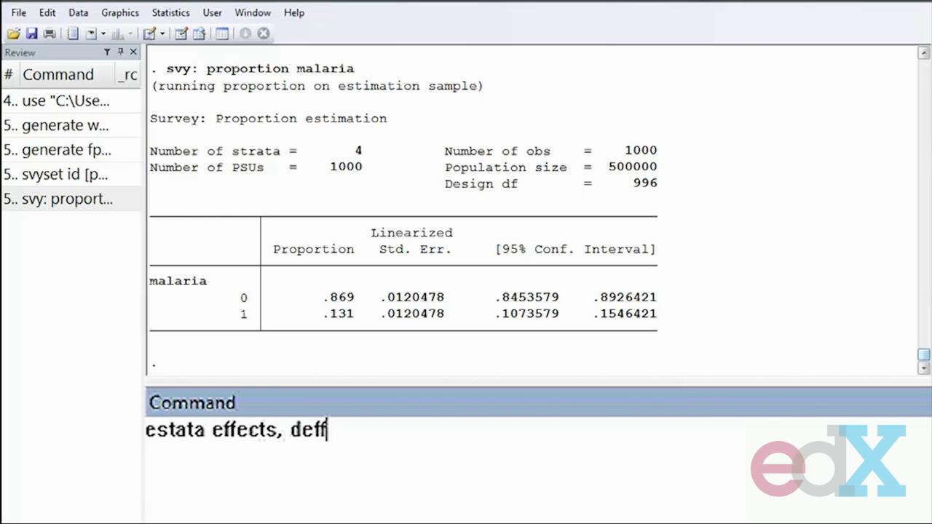
key("Left")
key("Left")
key("Left")
key("Left")
key("Left")
key("Left")
key("Left")
key("Left")
key("Left")
key("Left")
key("Left")
key("Left")
key("Left")
key("Left")
key("BackSpace")
key("Return")
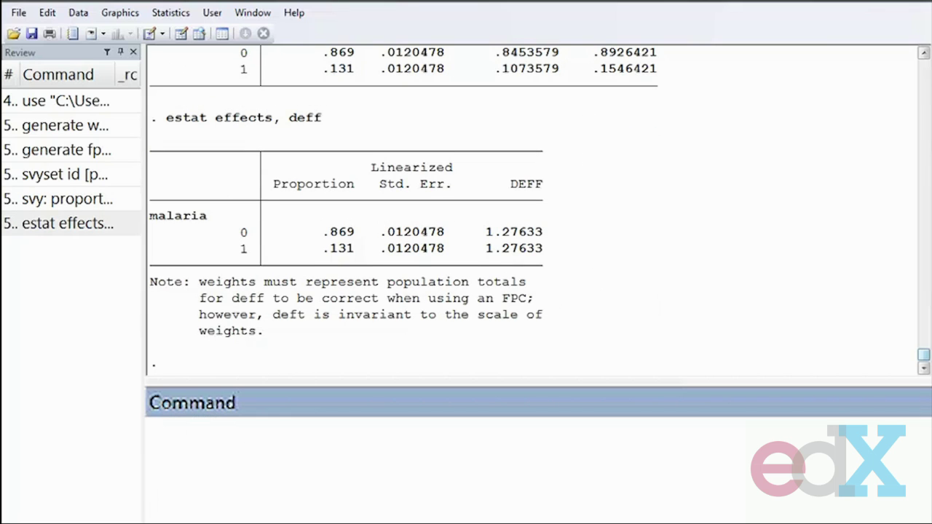
mouse_move(474, 270)
left_mouse_down()
mouse_move(582, 258)
mouse_move(447, 264)
mouse_move(473, 274)
left_mouse_up()
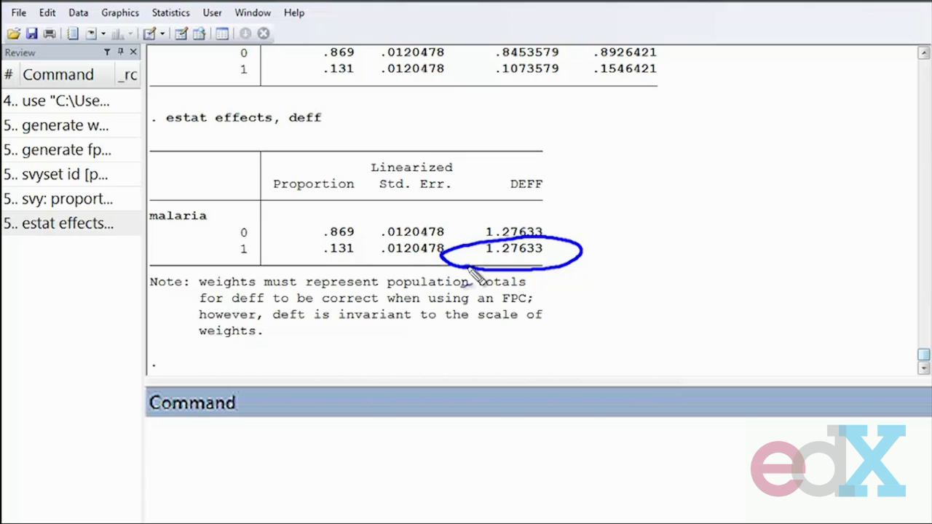
left_click_drag(548, 253, 647, 216)
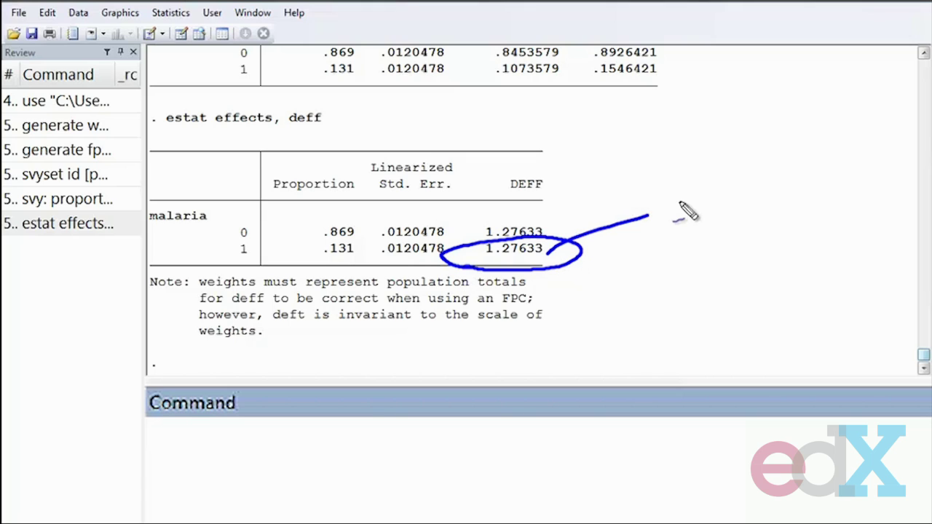
mouse_move(681, 164)
left_mouse_down()
mouse_move(677, 214)
mouse_move(807, 90)
mouse_move(745, 245)
mouse_move(806, 226)
mouse_move(849, 136)
mouse_move(910, 65)
mouse_move(804, 161)
left_mouse_up()
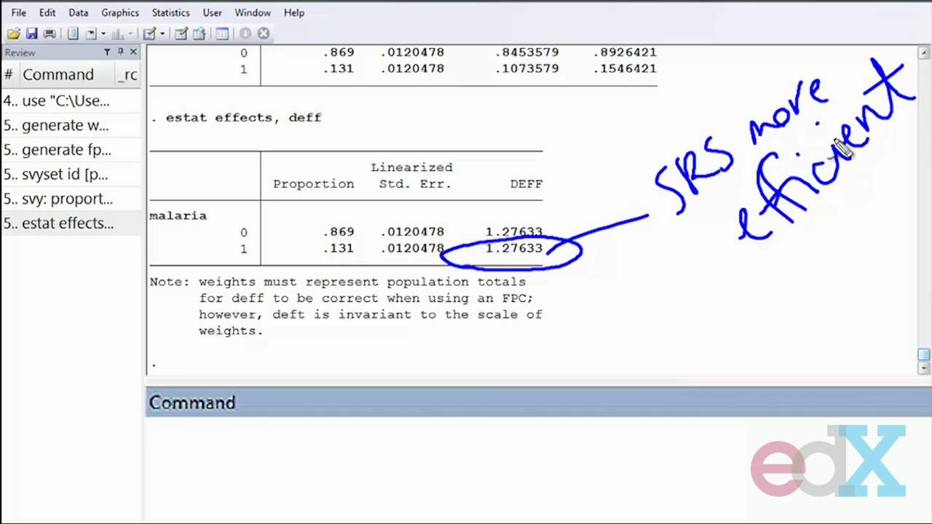
left_click_drag(628, 281, 866, 276)
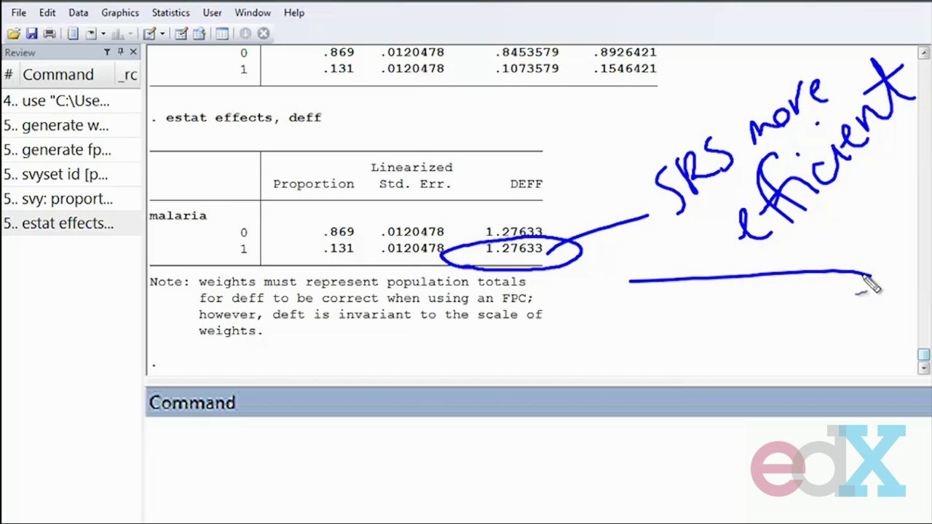
key("Escape")
Enlarge the results area, rerun svy: proportion malaria and highlight the estimates in the malaria = 1 row.
left_click_drag(544, 395, 530, 433)
left_click(50, 205)
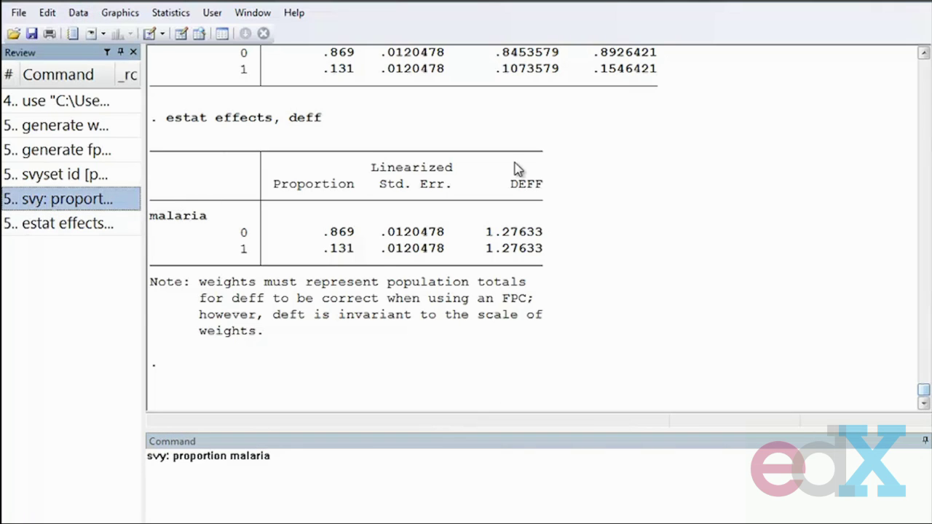
key("Return")
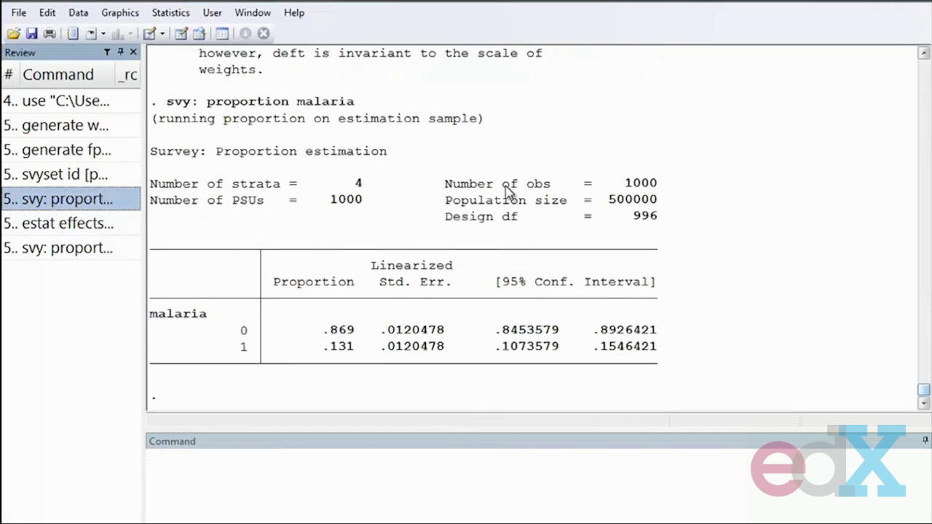
left_click_drag(318, 356, 716, 361)
Estimate the unweighted malaria proportions by recalling the last command without its svy: prefix and running proportion malaria.
left_click(73, 249)
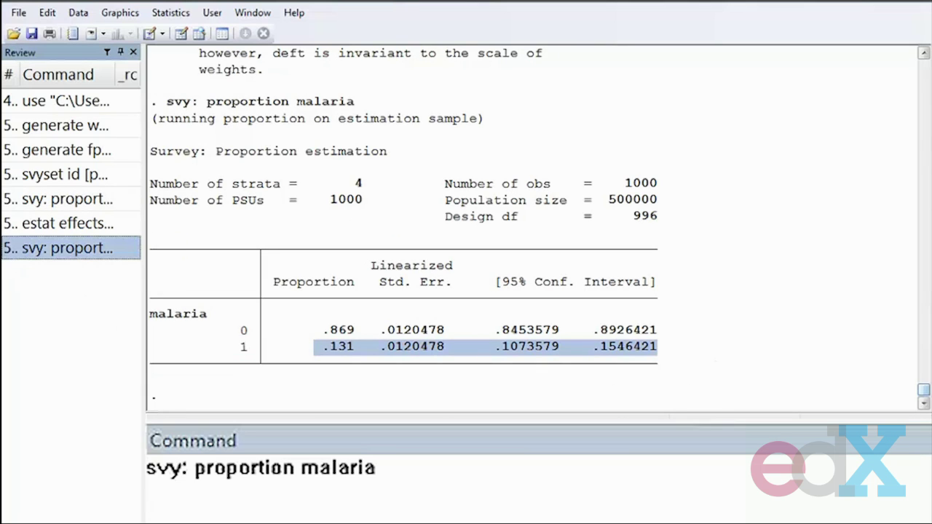
left_click_drag(195, 477, 93, 461)
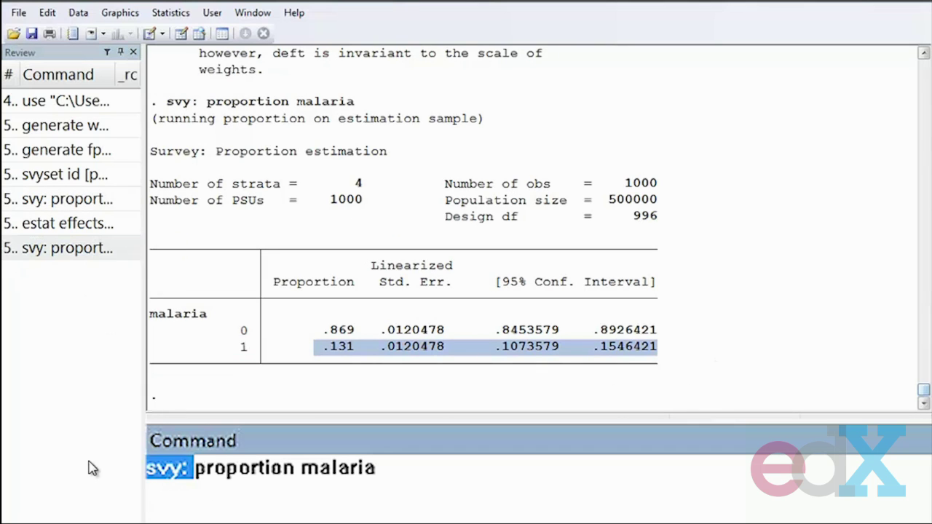
key("BackSpace")
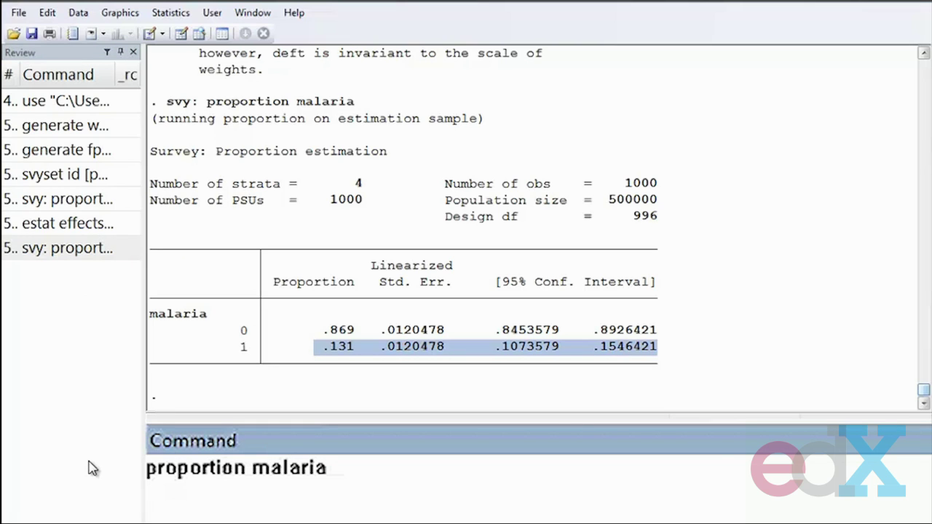
key("Return")
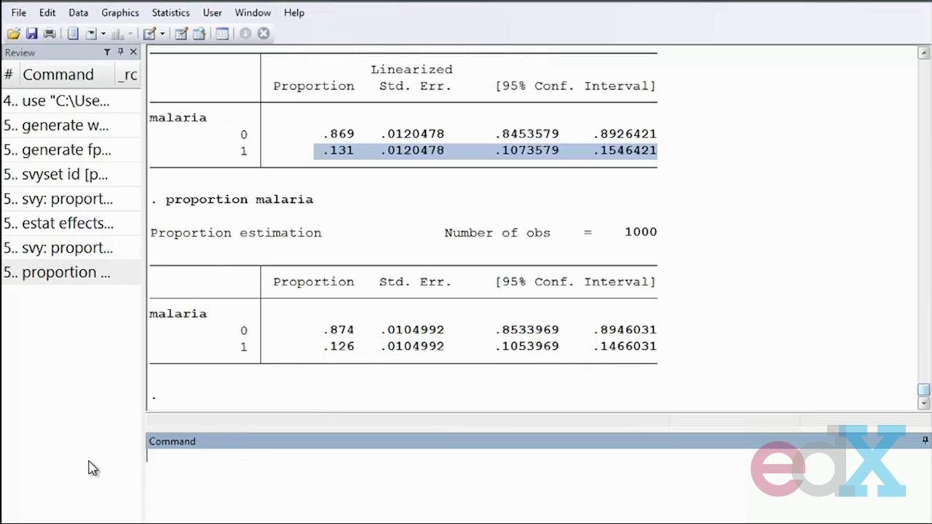
mouse_move(393, 331)
left_mouse_down()
mouse_move(378, 350)
mouse_move(381, 374)
mouse_move(291, 336)
left_mouse_up()
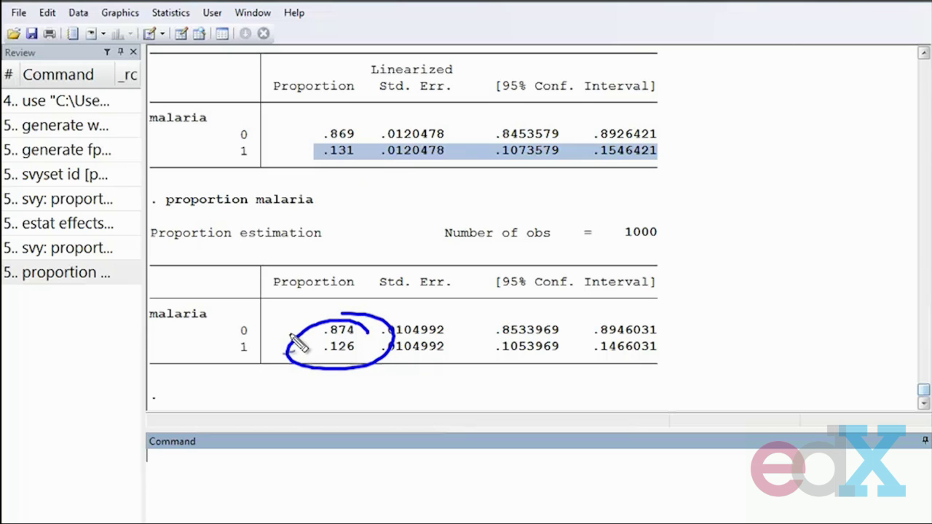
mouse_move(675, 268)
left_mouse_down()
mouse_move(681, 327)
mouse_move(729, 311)
left_mouse_up()
left_click(742, 304)
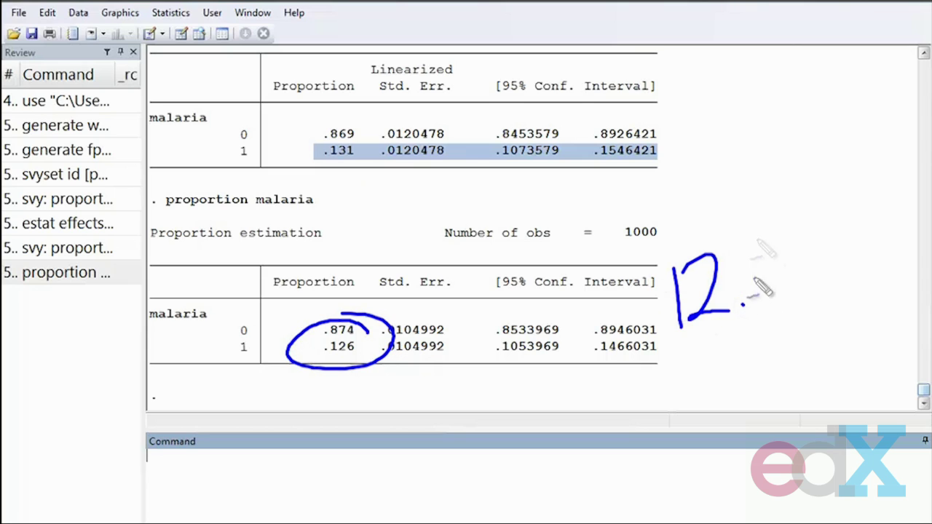
left_click_drag(768, 240, 755, 298)
left_click_drag(827, 227, 813, 297)
left_click_drag(799, 238, 795, 256)
left_click_drag(856, 248, 863, 255)
mouse_move(324, 126)
left_mouse_down()
mouse_move(366, 184)
mouse_move(342, 118)
left_mouse_up()
mouse_move(690, 131)
left_mouse_down()
mouse_move(697, 187)
mouse_move(719, 169)
left_mouse_up()
left_click(760, 151)
left_click_drag(778, 96, 786, 155)
left_click_drag(825, 93, 824, 136)
left_click_drag(853, 106, 853, 121)
left_click_drag(786, 111, 803, 113)
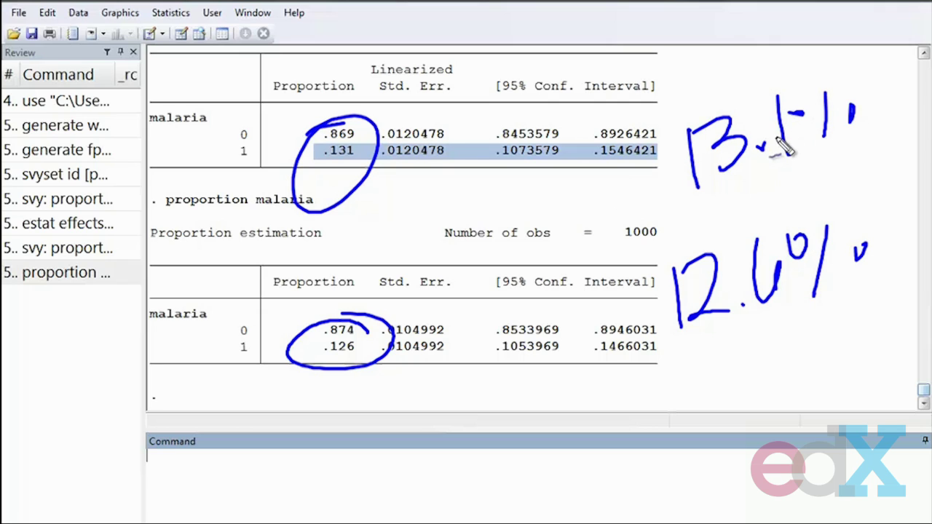
mouse_move(850, 131)
left_mouse_down()
mouse_move(846, 182)
mouse_move(898, 208)
left_mouse_up()
left_click_drag(746, 358, 770, 387)
left_click(769, 403)
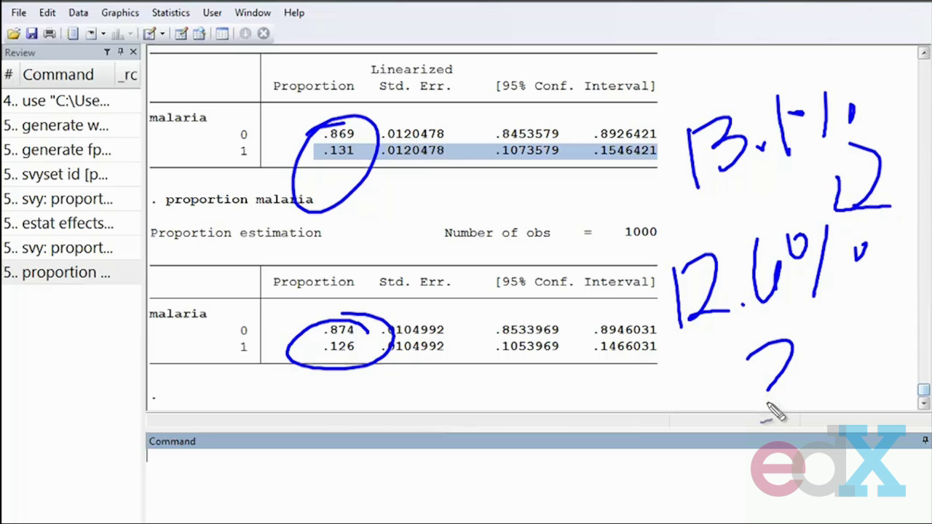
left_click_drag(803, 344, 809, 385)
left_click(810, 400)
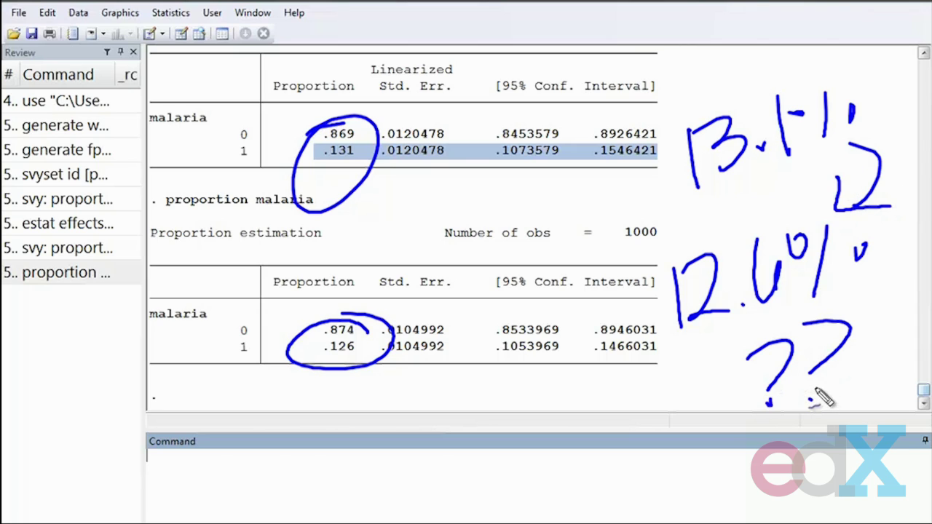
Estimate the unweighted malaria proportions for each province by running proportion malaria, over(province).
left_click(66, 277)
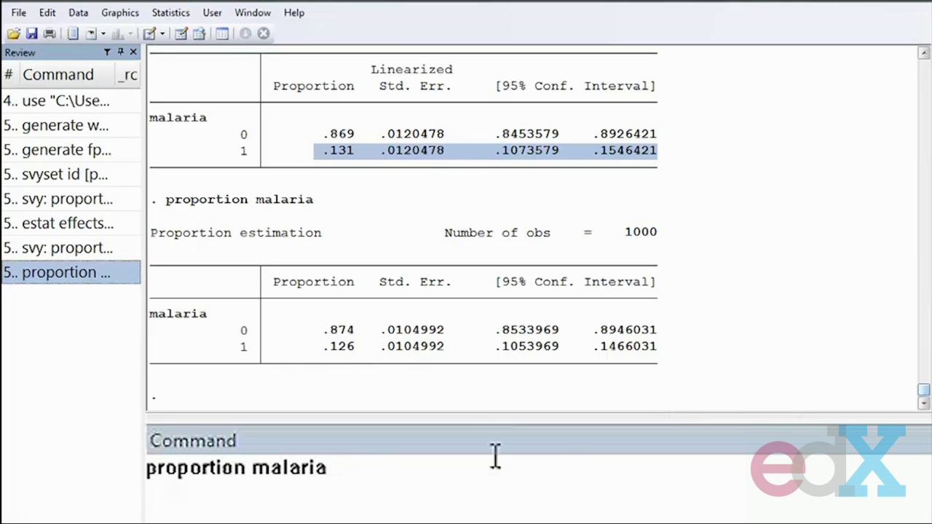
left_click(384, 471)
type(", over(pro")
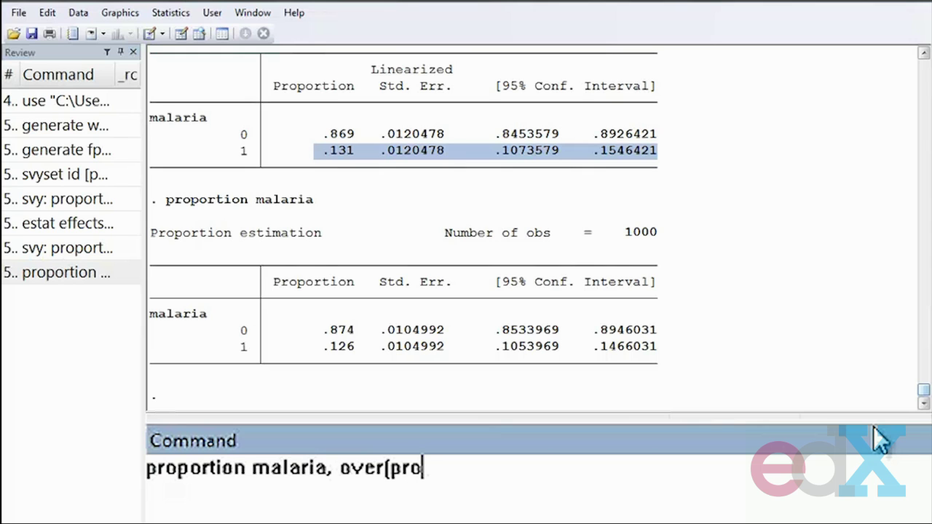
type("vince)")
key("Return")
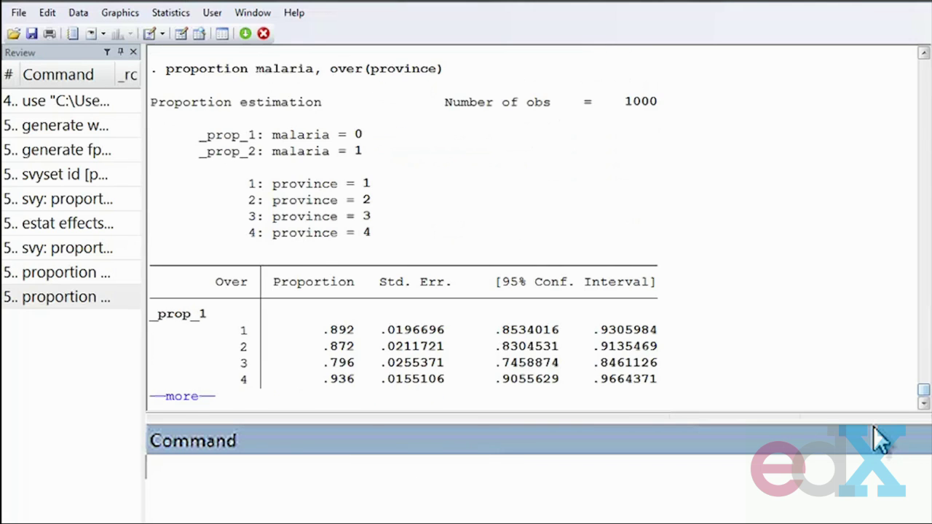
Examine the survey-weighted malaria proportions by province, especially the _prop_2 rows for malaria = 1.
mouse_move(158, 154)
left_mouse_down()
mouse_move(243, 160)
mouse_move(410, 142)
mouse_move(412, 161)
mouse_move(483, 155)
mouse_move(502, 182)
left_mouse_up()
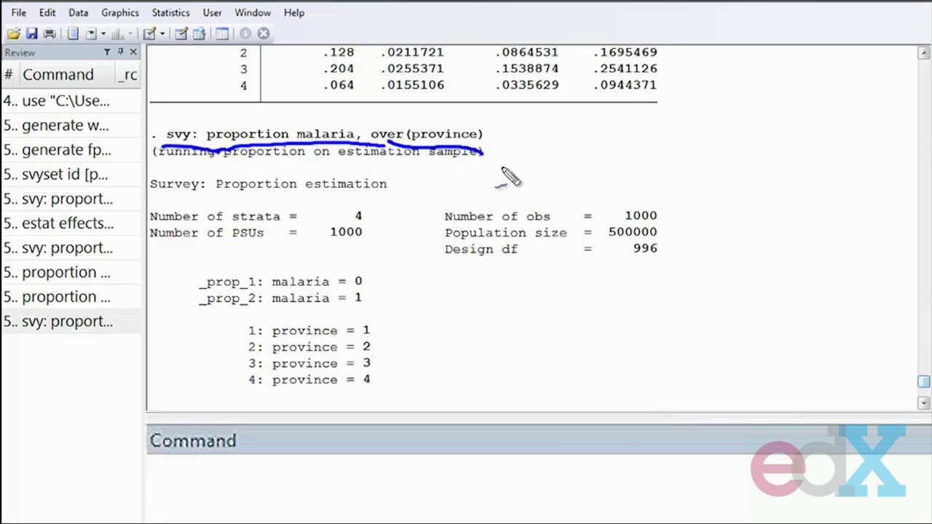
key("Escape")
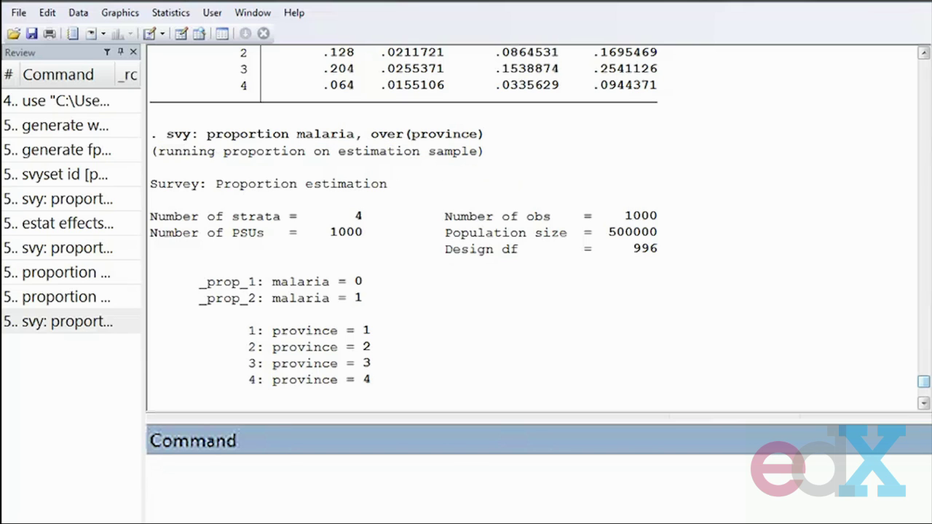
left_click(502, 228)
scroll(502, 228, "down", 6)
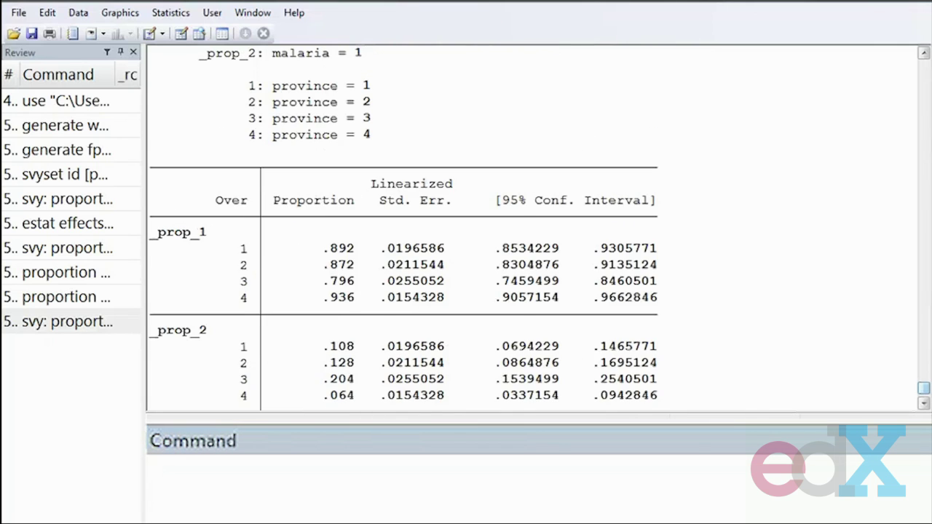
left_click_drag(230, 290, 240, 287)
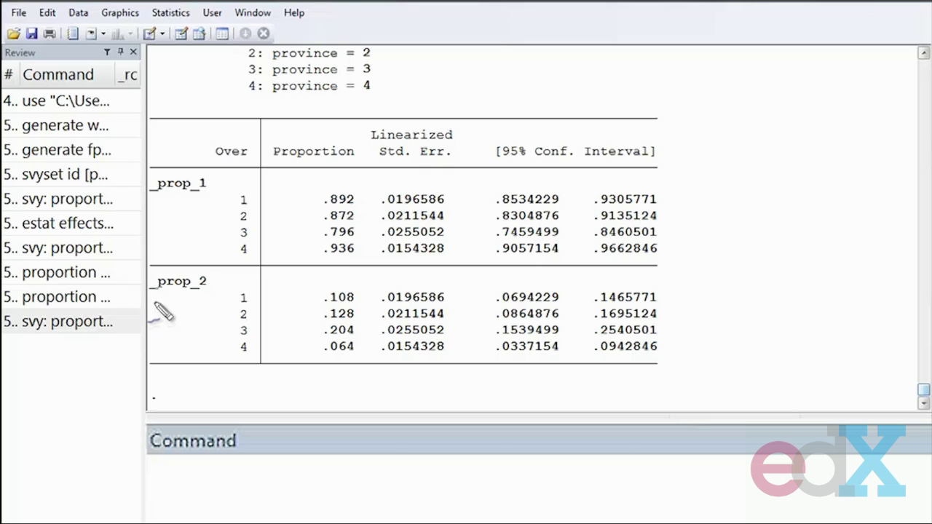
mouse_move(150, 312)
left_mouse_down()
mouse_move(218, 246)
mouse_move(149, 310)
left_mouse_up()
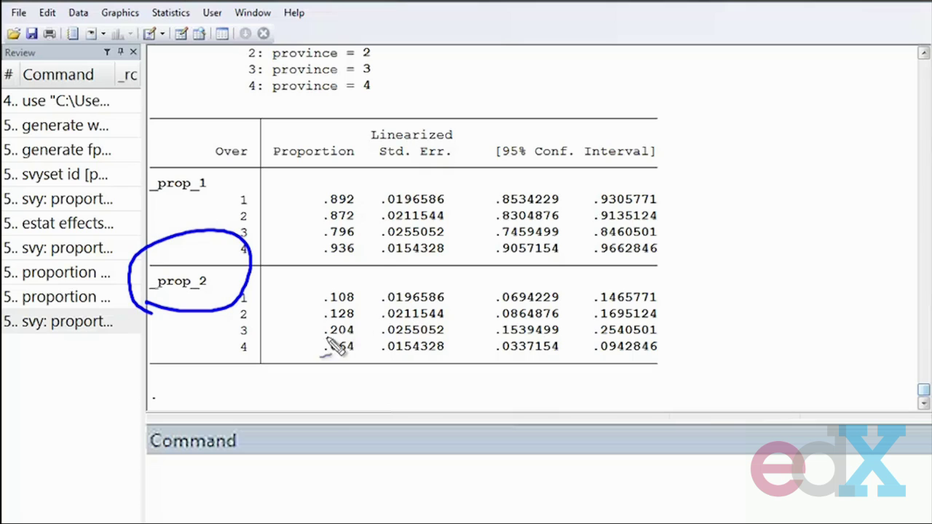
mouse_move(321, 269)
left_mouse_down()
mouse_move(267, 310)
mouse_move(335, 382)
left_mouse_up()
mouse_move(357, 286)
left_mouse_down()
mouse_move(377, 297)
mouse_move(372, 337)
left_mouse_up()
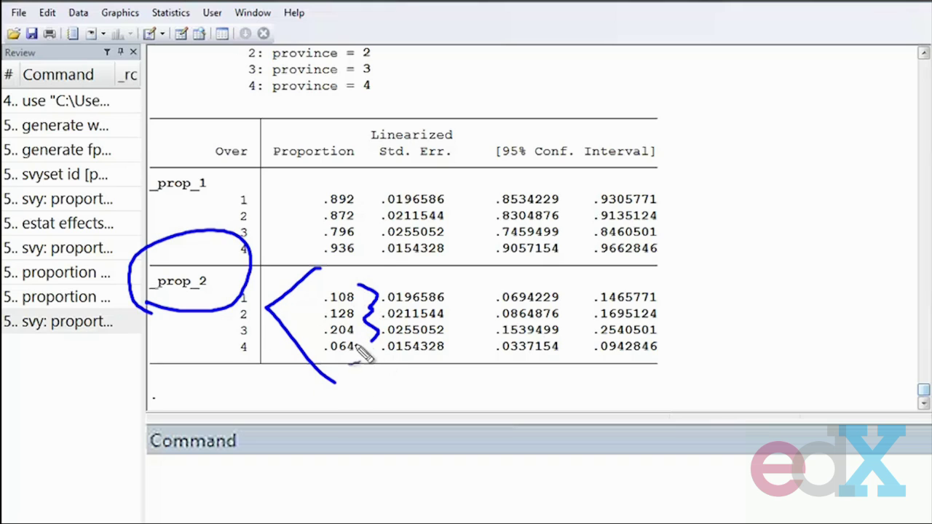
mouse_move(373, 336)
left_mouse_down()
mouse_move(397, 375)
mouse_move(325, 336)
left_mouse_up()
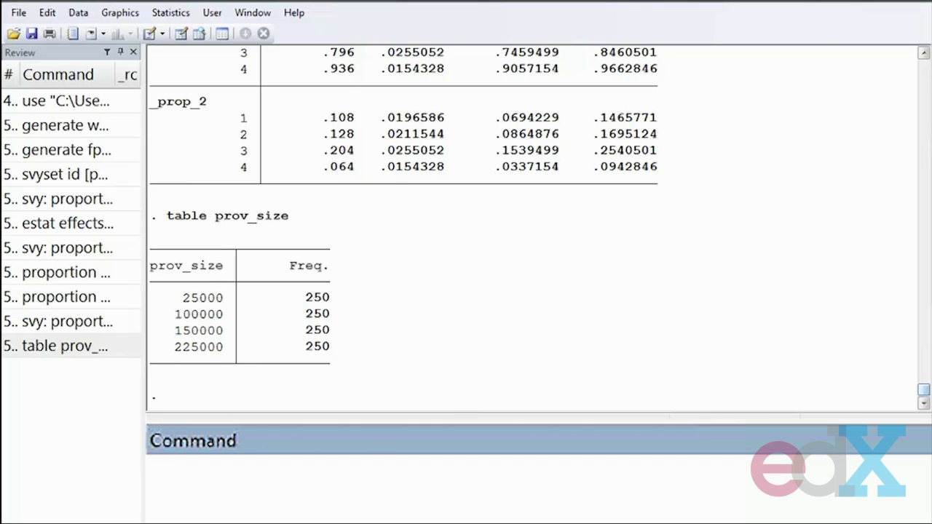
Tabulate the mean province size for each province by running table province, c(mean prov_size).
type("table provi")
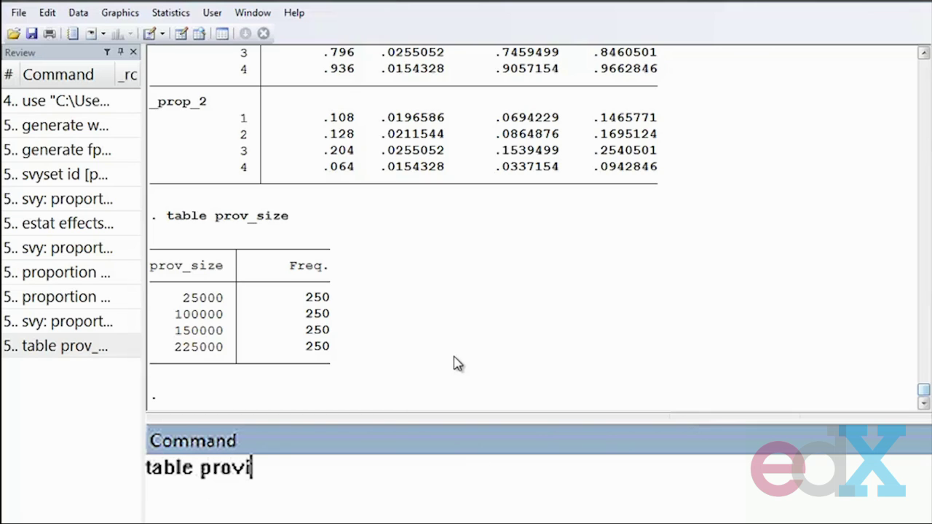
type("nce, c(mean prov_size)")
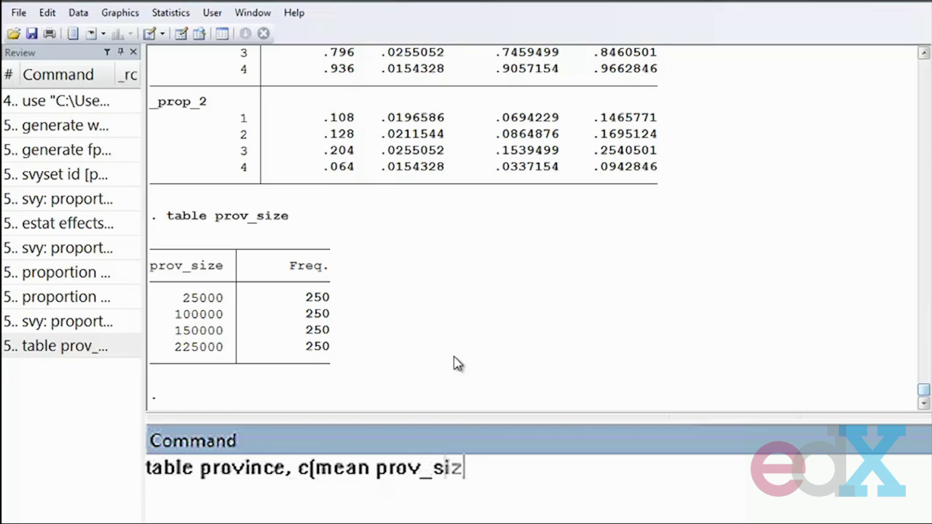
key("Return")
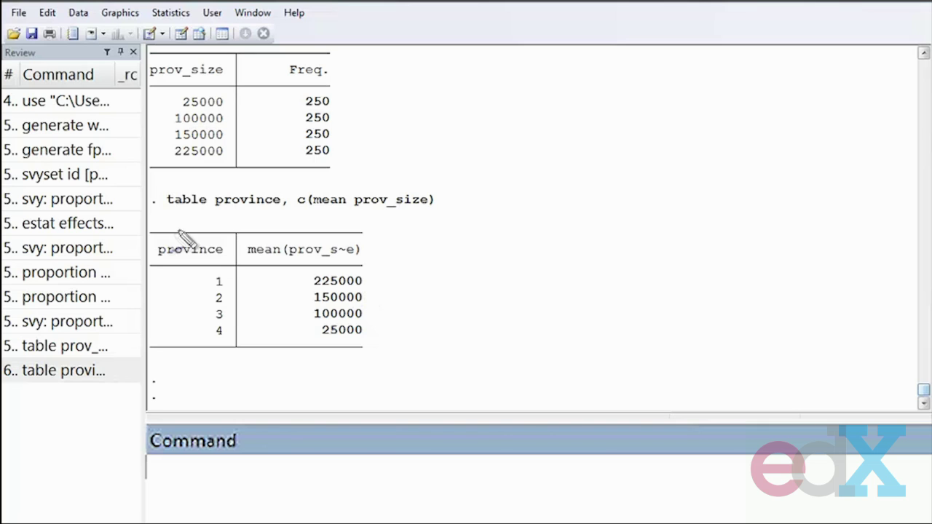
left_click_drag(169, 217, 470, 214)
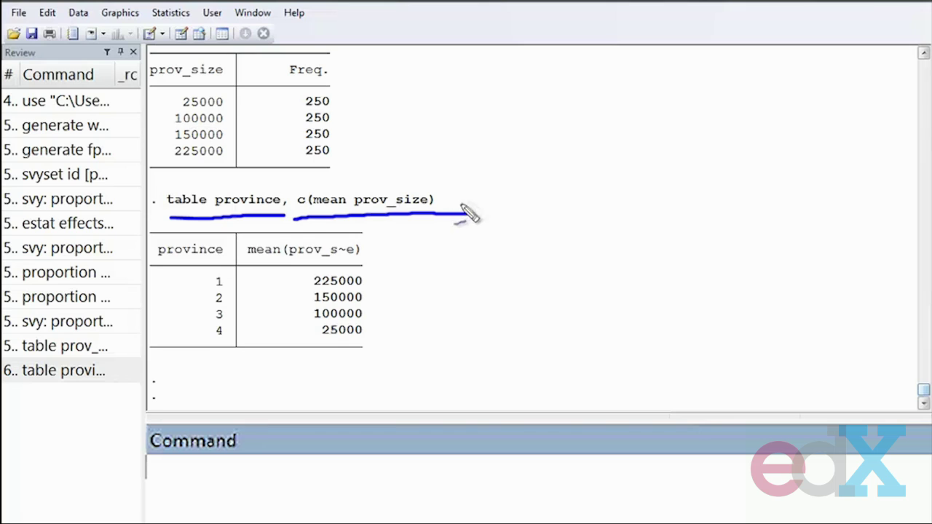
left_click_drag(329, 233, 385, 226)
left_click_drag(402, 193, 403, 215)
mouse_move(469, 178)
left_mouse_down()
mouse_move(374, 224)
mouse_move(411, 159)
left_mouse_up()
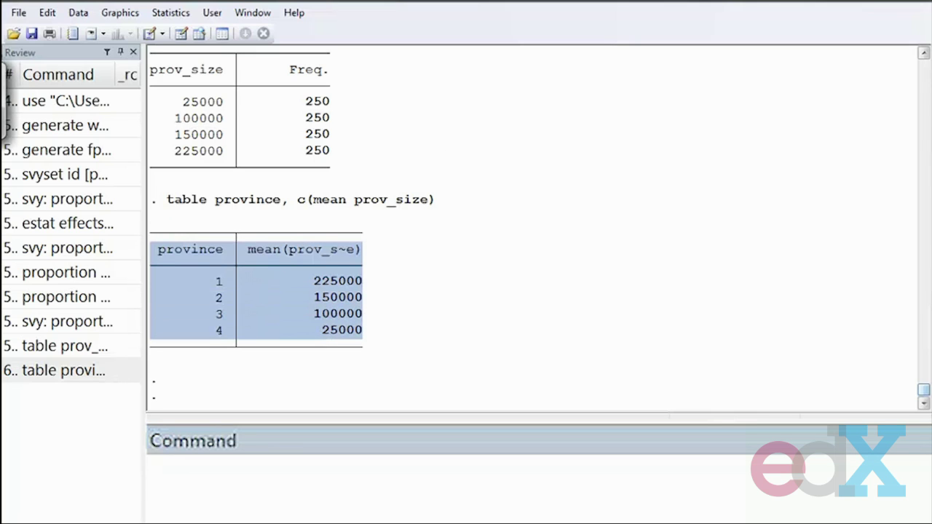
left_click_drag(382, 221, 394, 350)
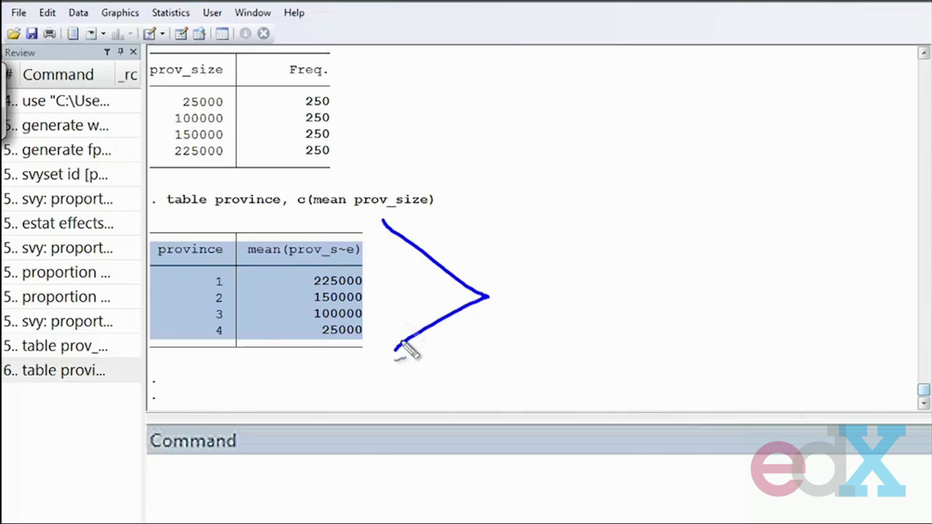
Examine the mean province sizes listed for the four provinces, especially the value for province 4.
left_click_drag(375, 275, 434, 275)
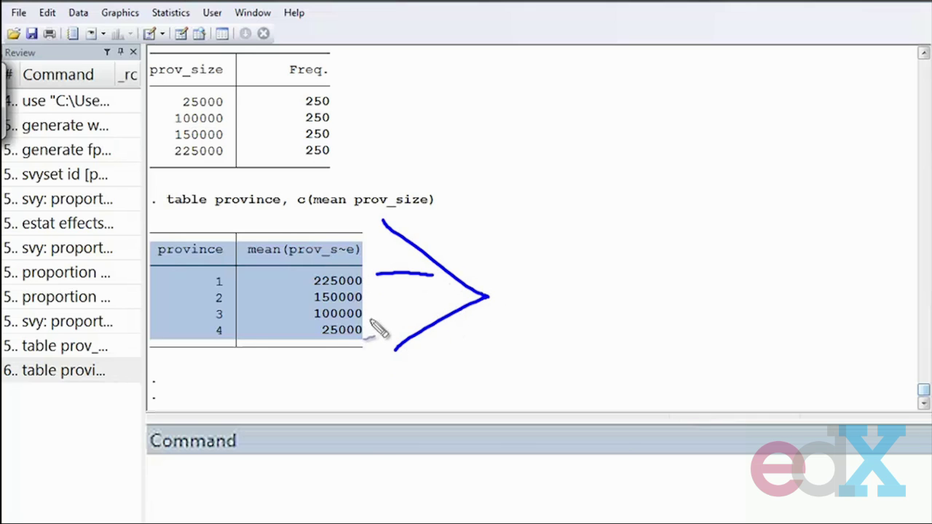
mouse_move(371, 294)
left_mouse_down()
mouse_move(415, 296)
mouse_move(411, 329)
left_mouse_up()
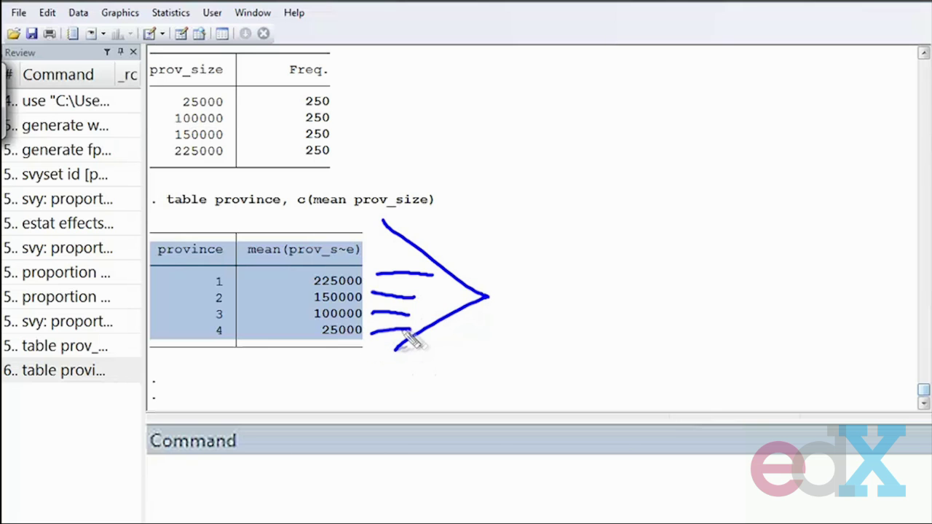
mouse_move(341, 329)
left_mouse_down()
mouse_move(313, 343)
mouse_move(375, 324)
left_mouse_up()
left_click_drag(437, 330, 572, 324)
mouse_move(593, 267)
left_mouse_down()
mouse_move(582, 314)
mouse_move(629, 257)
left_mouse_up()
left_click_drag(637, 297, 625, 327)
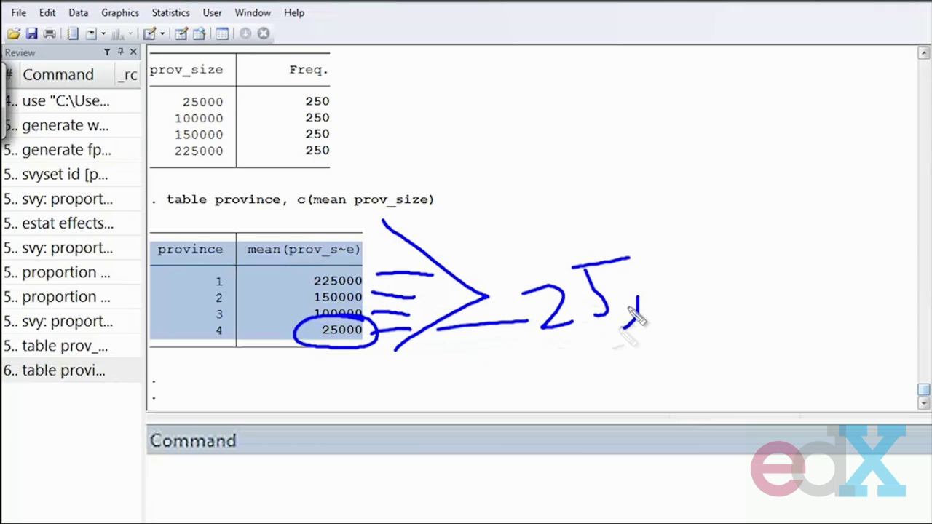
left_click_drag(684, 258, 669, 271)
left_click_drag(725, 251, 720, 257)
left_click_drag(767, 238, 763, 251)
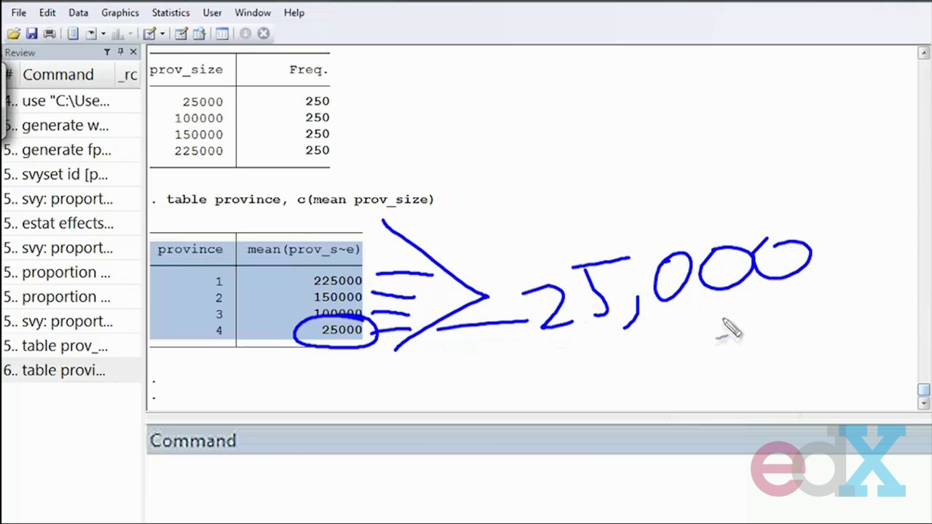
left_click_drag(722, 317, 749, 394)
left_click_drag(725, 367, 752, 395)
mouse_move(643, 110)
left_mouse_down()
mouse_move(586, 337)
mouse_move(579, 93)
mouse_move(593, 302)
left_mouse_up()
left_click_drag(402, 225, 696, 176)
left_click_drag(623, 133, 743, 103)
left_click_drag(783, 56, 815, 131)
mouse_move(829, 73)
left_mouse_down()
mouse_move(807, 128)
mouse_move(870, 69)
left_mouse_up()
mouse_move(884, 69)
left_mouse_down()
mouse_move(895, 79)
mouse_move(885, 71)
left_mouse_up()
left_click_drag(655, 236, 768, 316)
mouse_move(798, 279)
left_mouse_down()
mouse_move(780, 336)
mouse_move(830, 329)
left_mouse_up()
left_click_drag(843, 285, 830, 331)
mouse_move(841, 283)
left_mouse_down()
mouse_move(906, 285)
mouse_move(924, 315)
left_mouse_up()
left_click_drag(494, 149, 507, 182)
left_click_drag(597, 155, 633, 166)
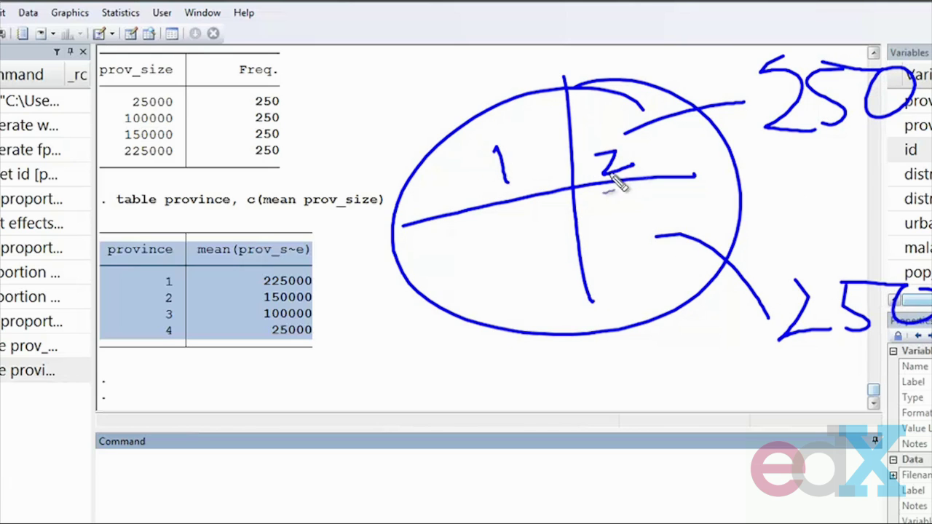
left_click_drag(501, 246, 518, 278)
mouse_move(583, 211)
left_mouse_down()
mouse_move(611, 233)
mouse_move(602, 264)
left_mouse_up()
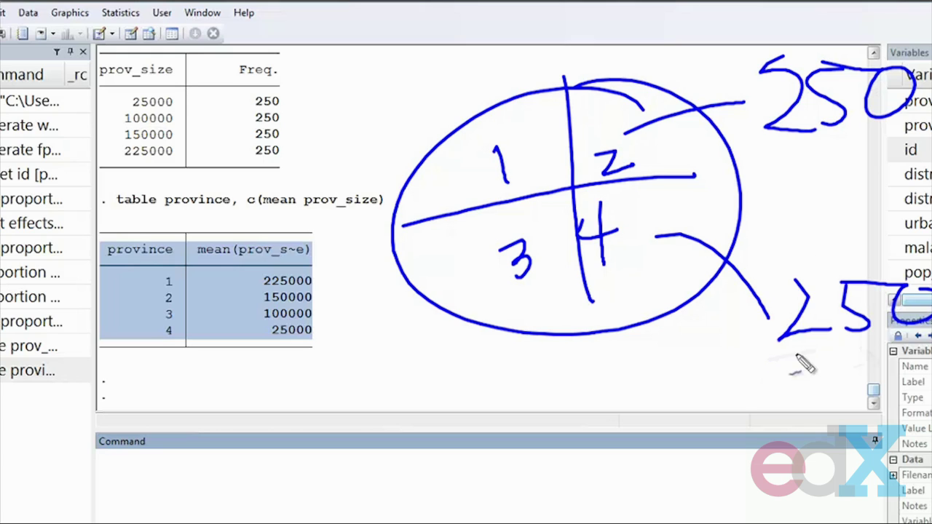
left_click_drag(768, 359, 928, 345)
left_click(513, 135)
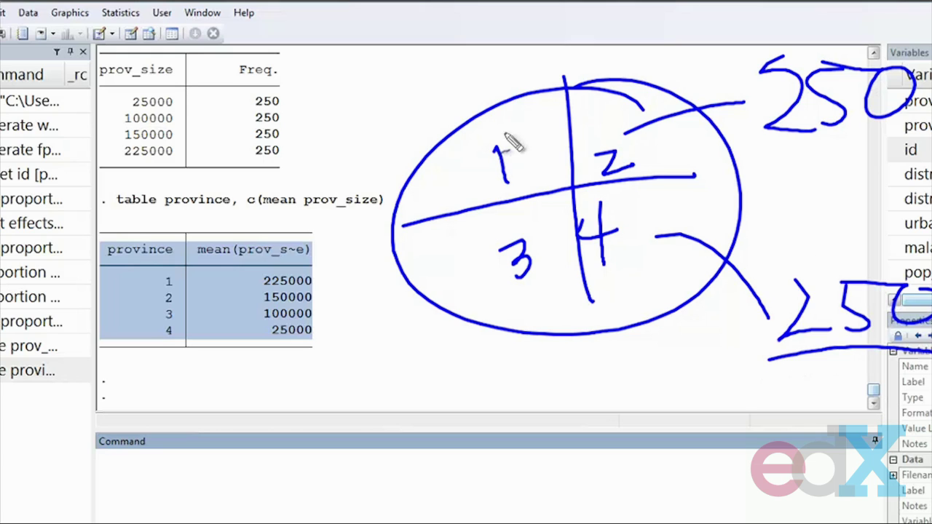
left_click(583, 123)
left_click(537, 249)
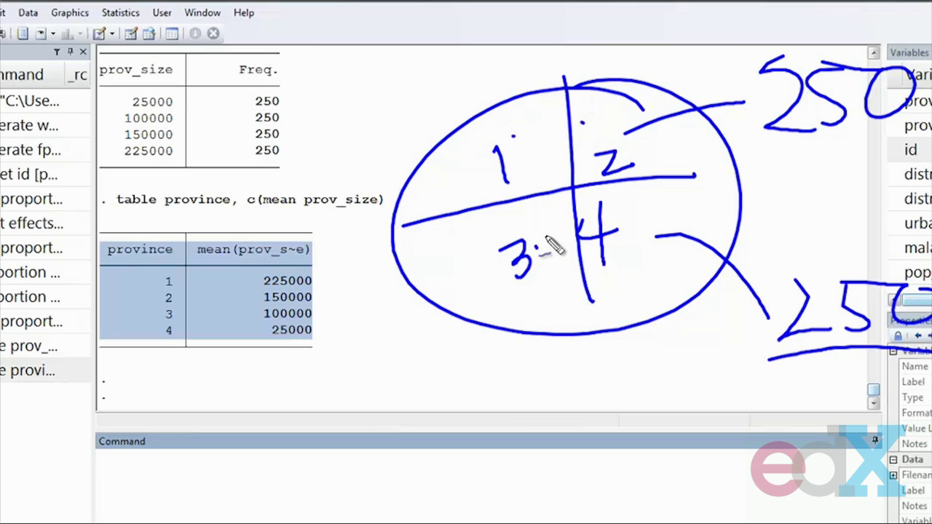
left_click_drag(561, 218, 597, 204)
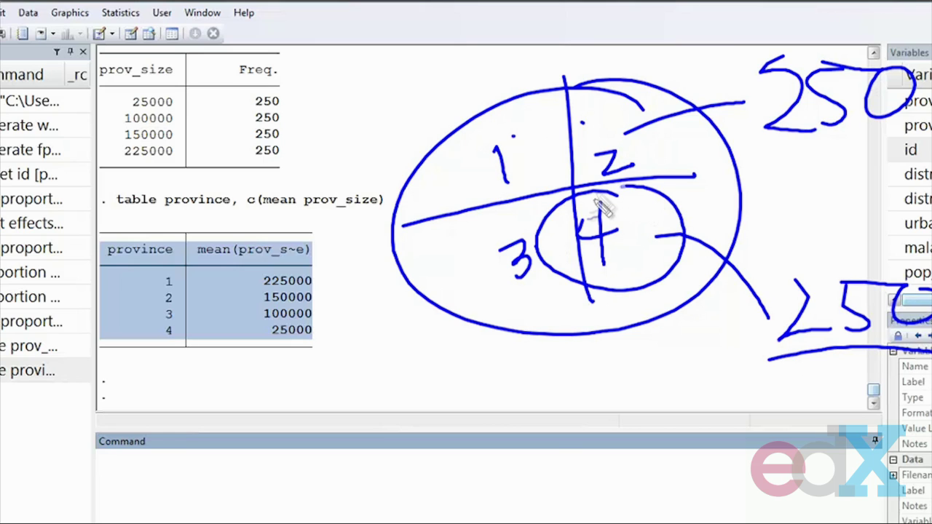
left_click_drag(808, 160, 815, 217)
left_click_drag(446, 154, 347, 157)
left_click_drag(451, 294, 435, 375)
mouse_move(208, 149)
left_mouse_down()
mouse_move(241, 217)
mouse_move(303, 177)
left_mouse_up()
left_click_drag(256, 138, 326, 146)
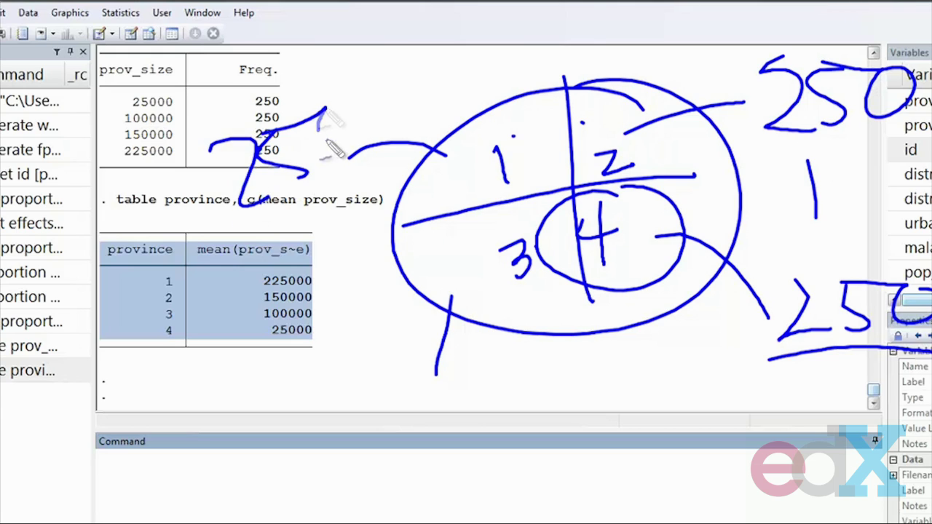
left_click_drag(342, 94, 339, 134)
mouse_move(323, 416)
left_mouse_down()
mouse_move(355, 452)
mouse_move(427, 422)
mouse_move(445, 376)
mouse_move(473, 393)
left_mouse_up()
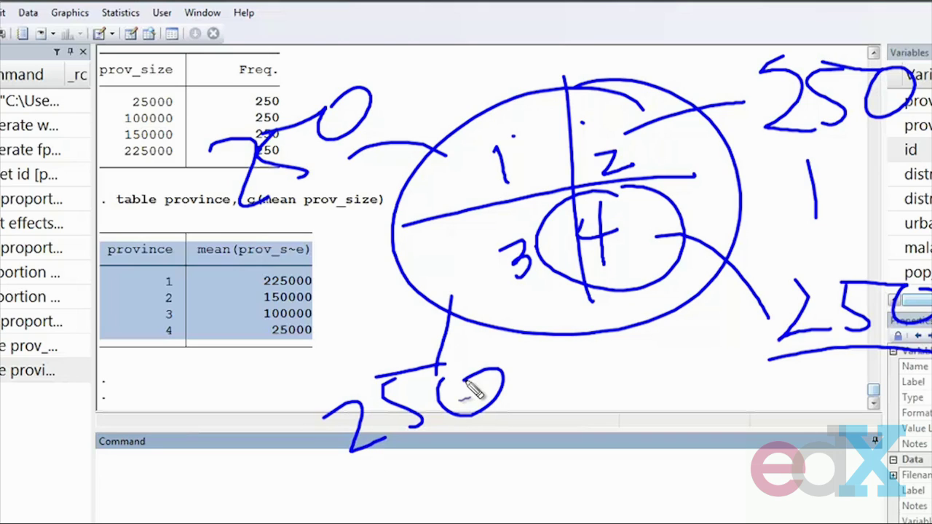
mouse_move(657, 225)
left_mouse_down()
mouse_move(597, 193)
mouse_move(691, 235)
left_mouse_up()
mouse_move(464, 248)
left_mouse_down()
mouse_move(524, 316)
mouse_move(489, 222)
left_mouse_up()
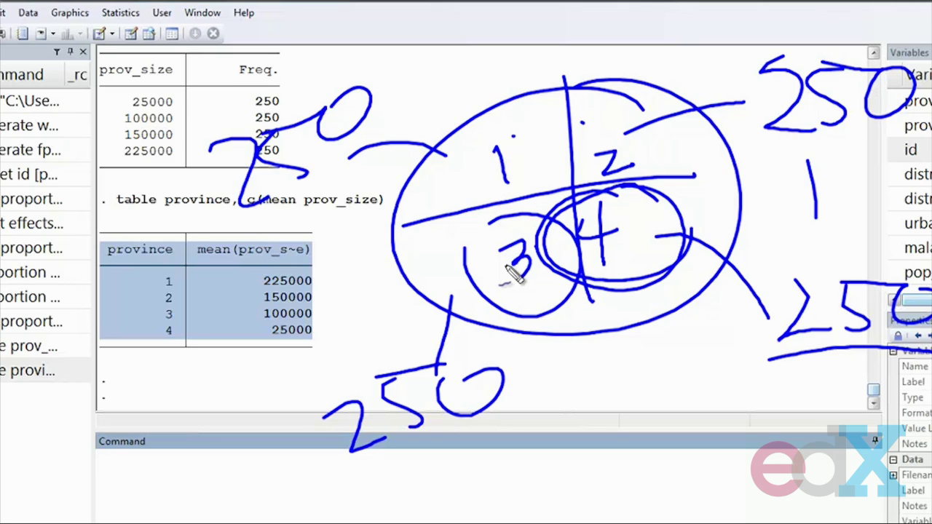
left_click_drag(634, 257, 639, 336)
left_click_drag(602, 360, 608, 455)
mouse_move(571, 422)
left_mouse_down()
mouse_move(590, 443)
mouse_move(639, 406)
left_mouse_up()
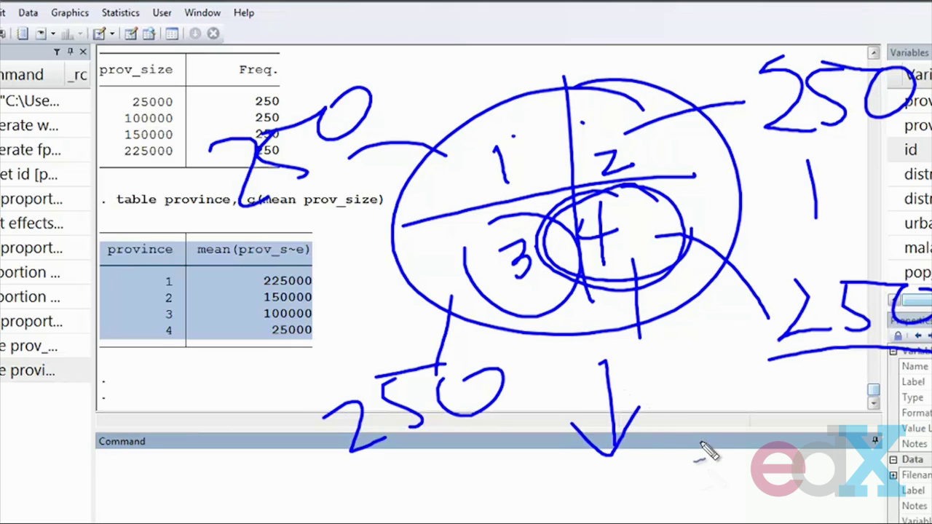
left_click_drag(686, 351, 684, 457)
left_click_drag(653, 420, 676, 457)
left_click_drag(675, 457, 725, 401)
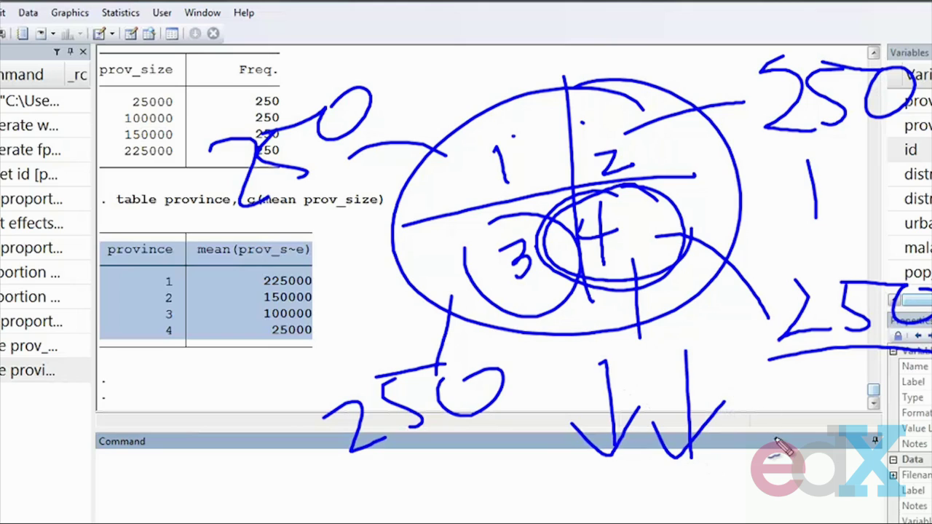